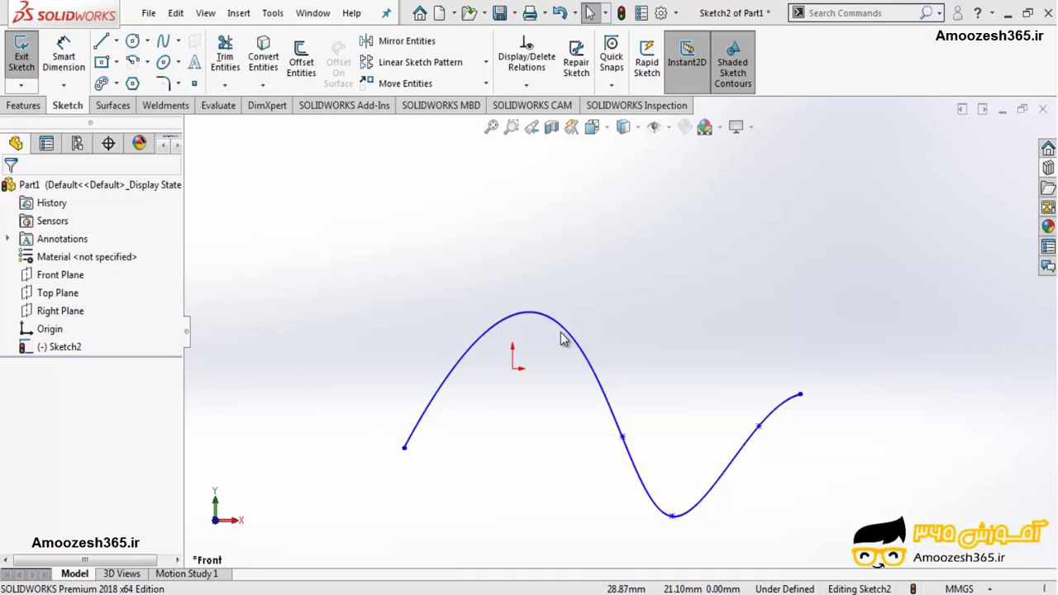
Add a tangency control point on the spline's rising slope, just left of the first peak.
right_click(573, 344)
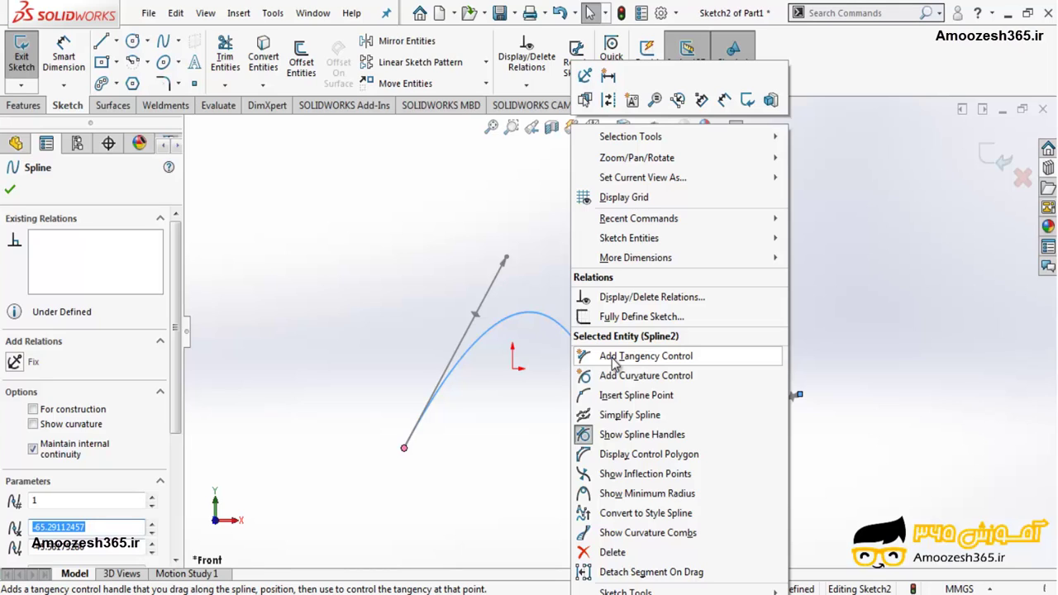
click(613, 356)
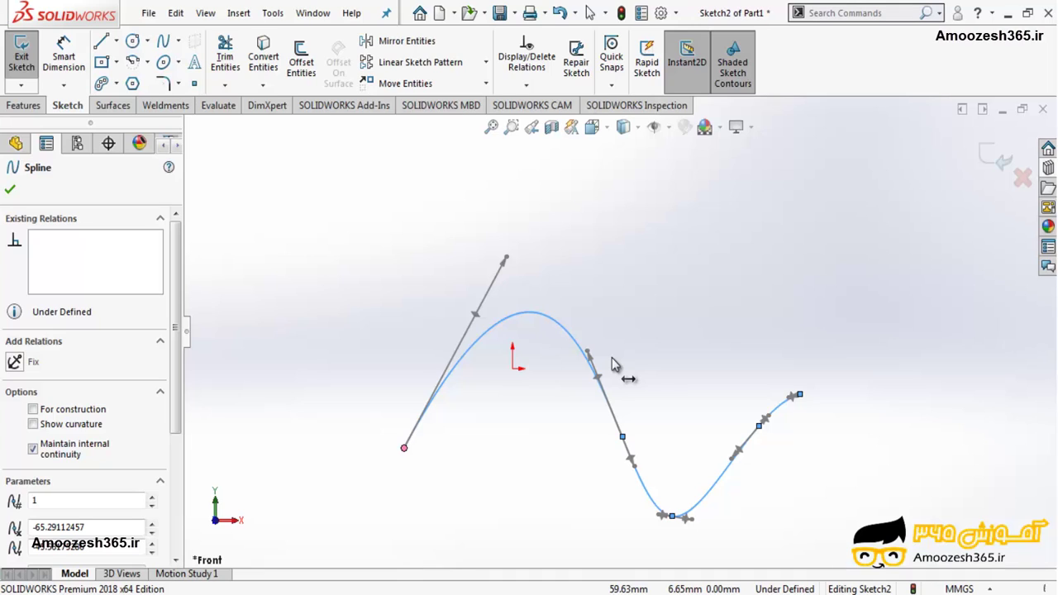
click(494, 328)
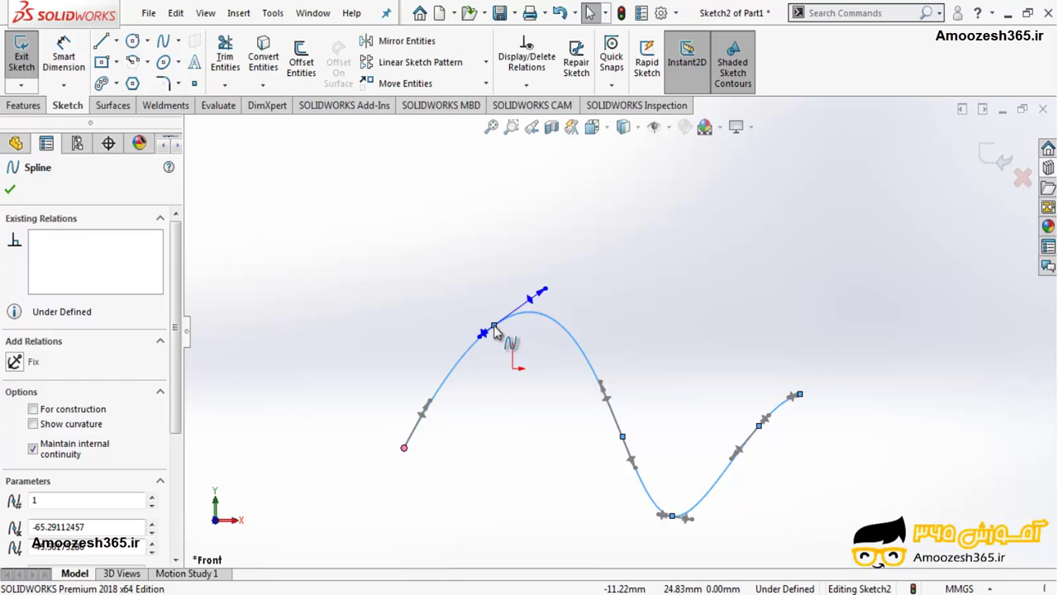
Add a curvature control point on the spline just right of the first peak.
right_click(541, 323)
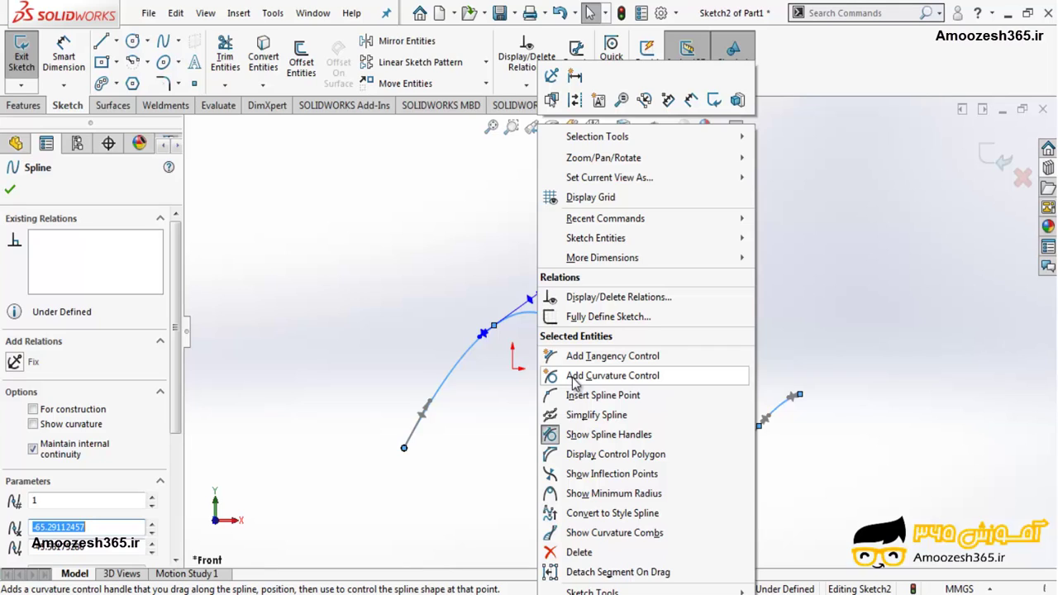
click(575, 377)
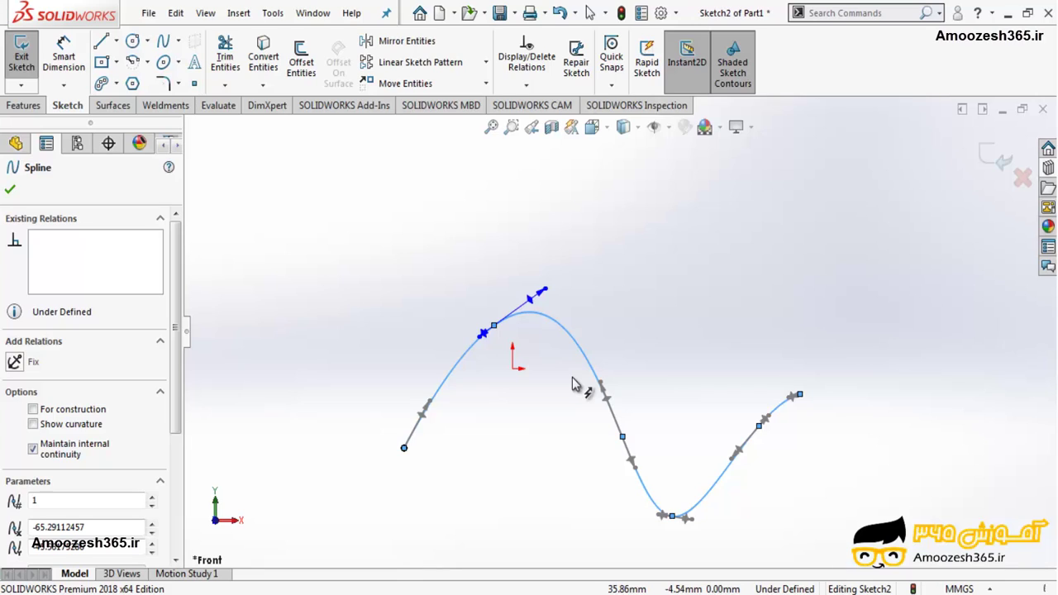
click(558, 324)
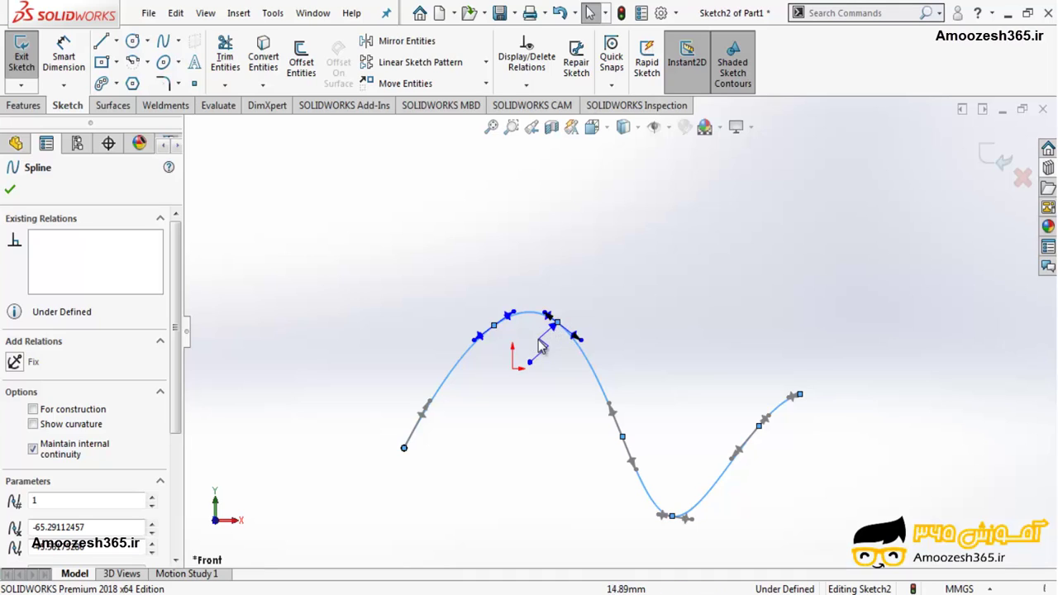
Insert an extra spline point on the descending slope after the first peak.
right_click(589, 357)
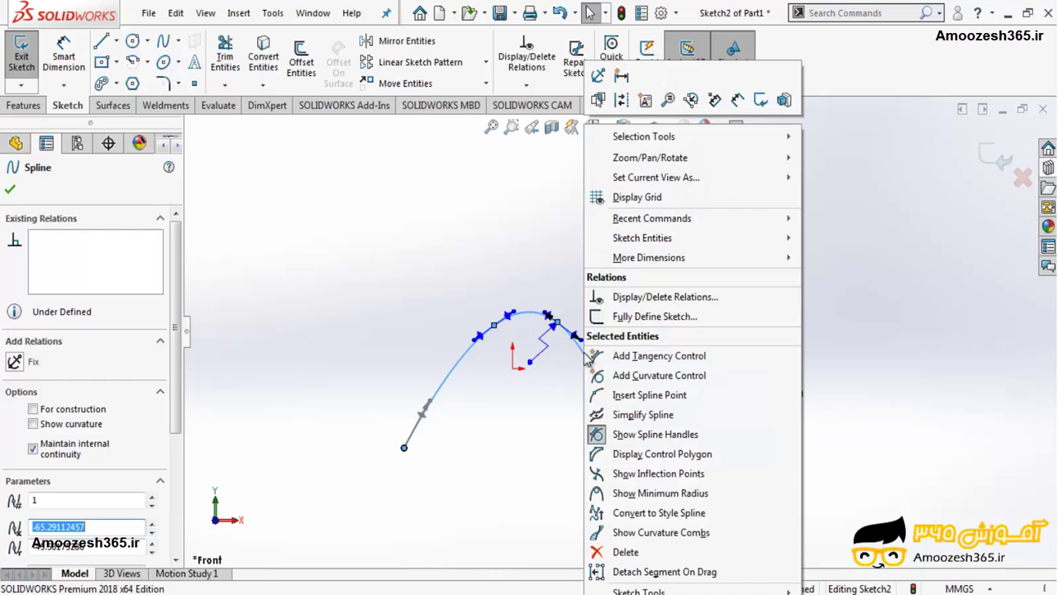
click(623, 398)
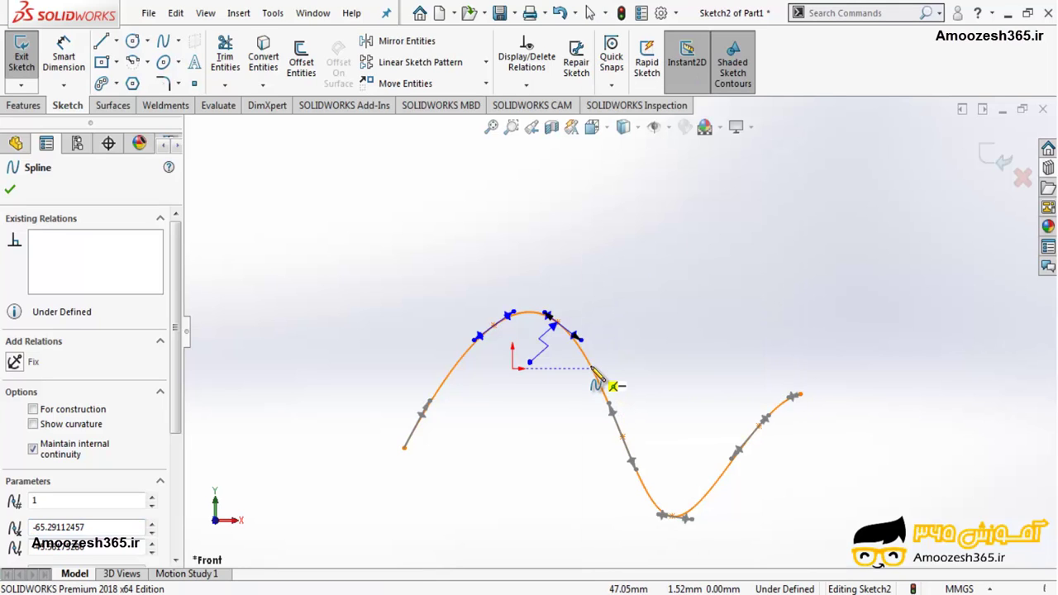
click(591, 367)
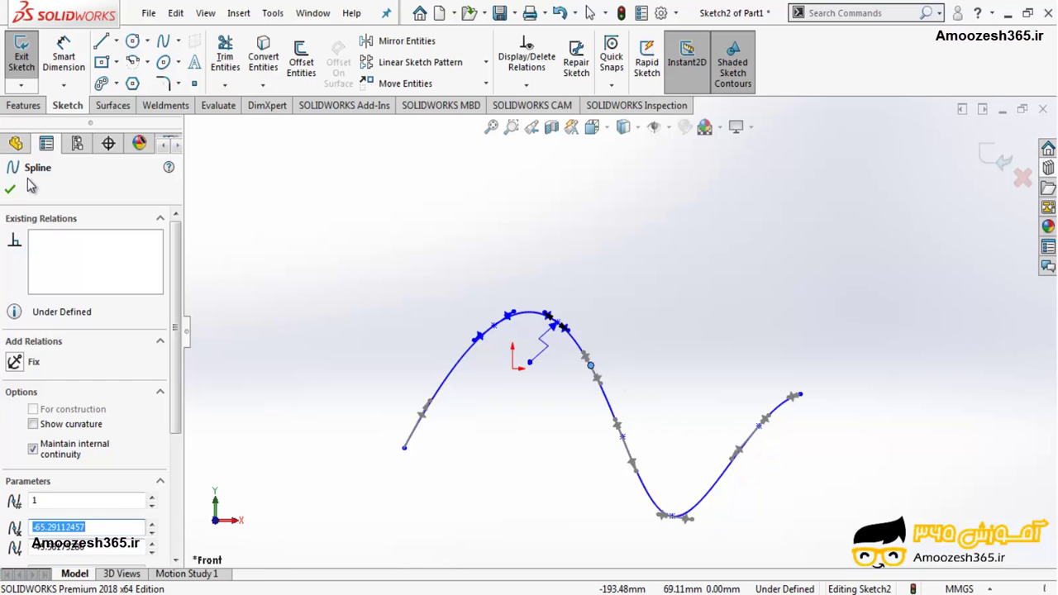
drag(177, 319, 179, 446)
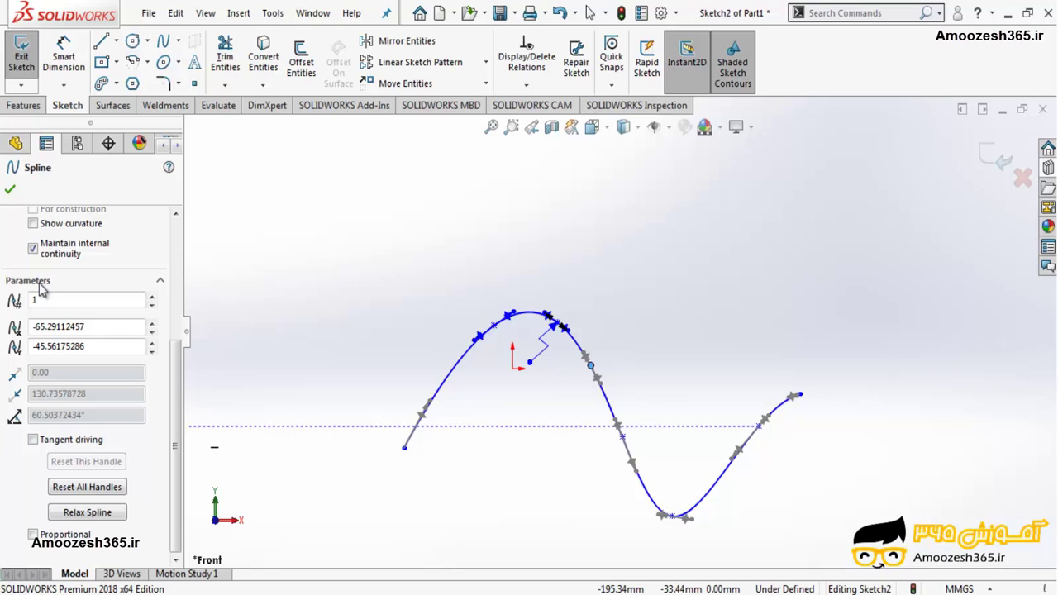
Set spline point 3's radius of curvature to -189.23353168 to flatten the first peak.
click(151, 300)
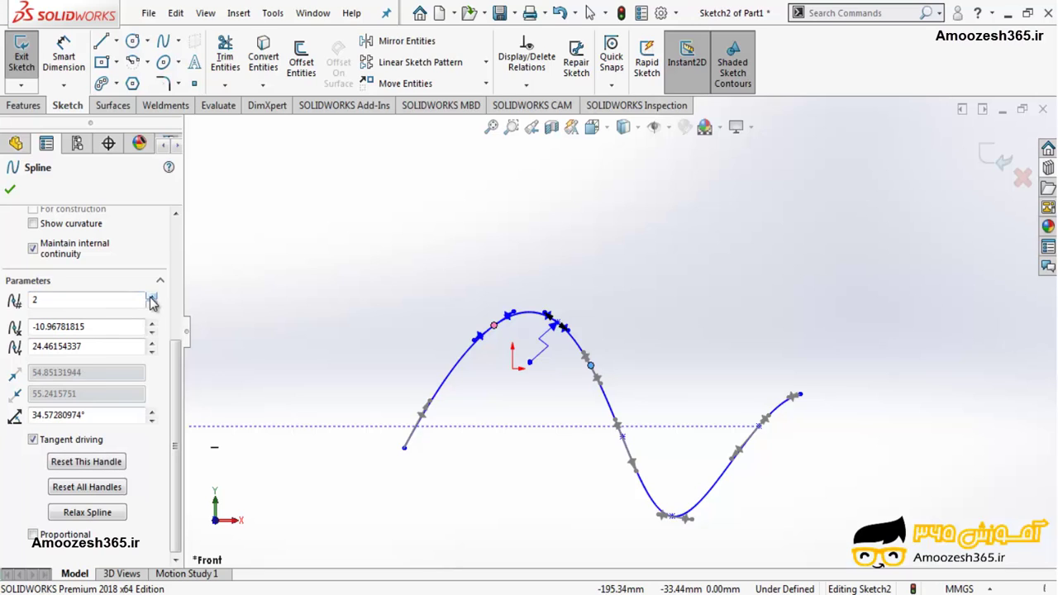
click(151, 298)
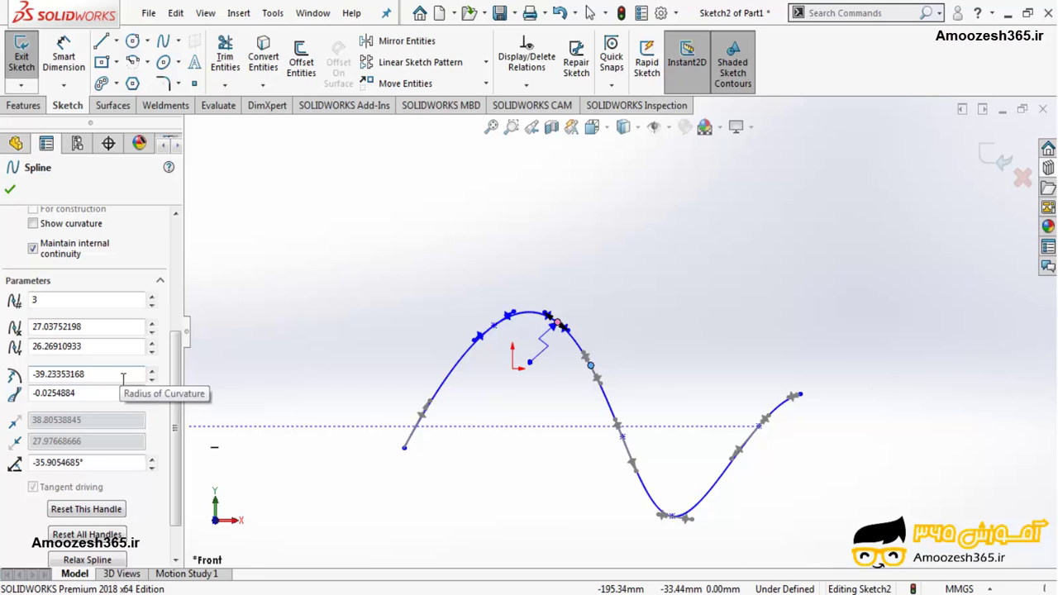
click(151, 371)
click(150, 371)
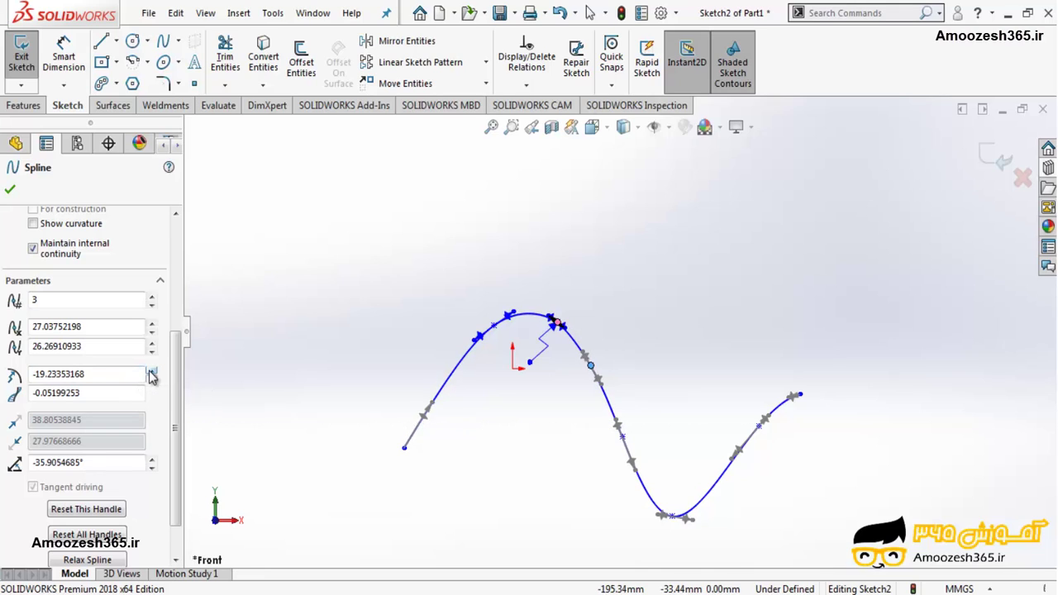
click(151, 371)
click(150, 371)
click(153, 380)
click(152, 380)
click(153, 380)
click(153, 381)
click(152, 379)
click(152, 379)
click(153, 380)
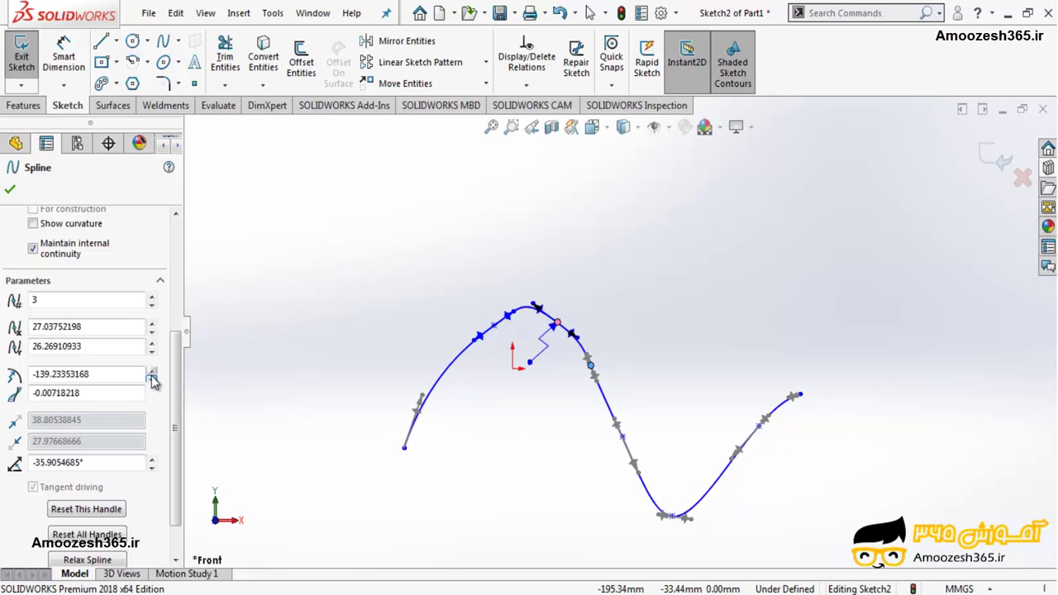
click(152, 379)
click(152, 380)
click(125, 395)
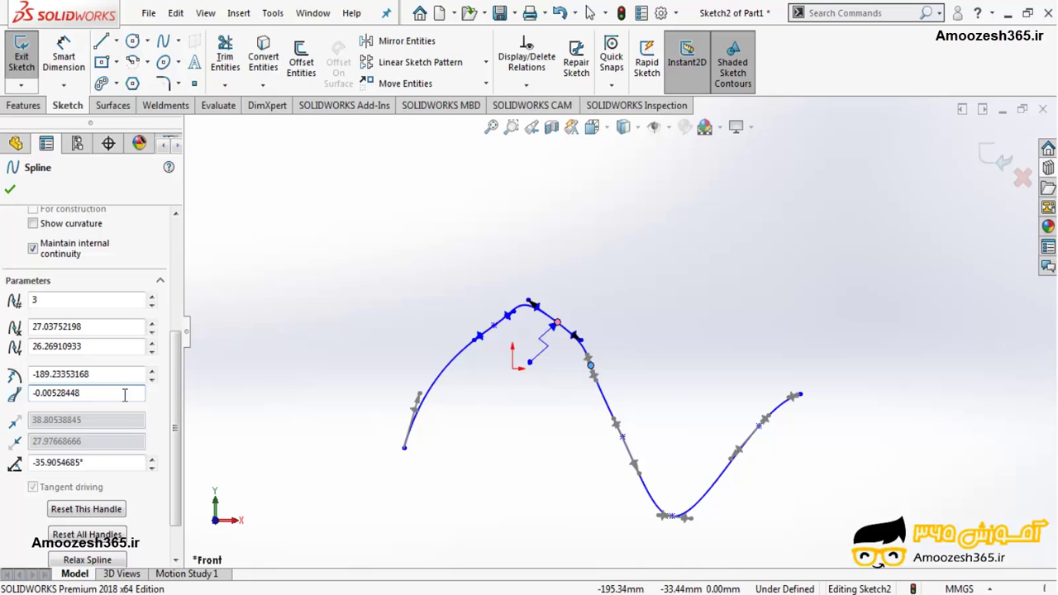
click(152, 306)
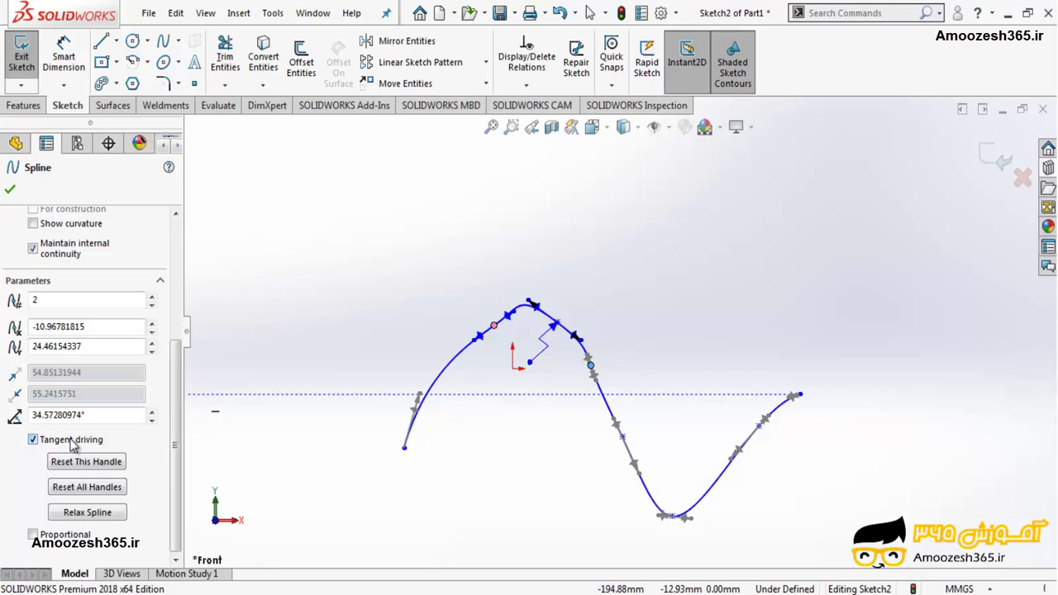
Raise spline point 2's tangent angle to 62.6477417°.
click(153, 413)
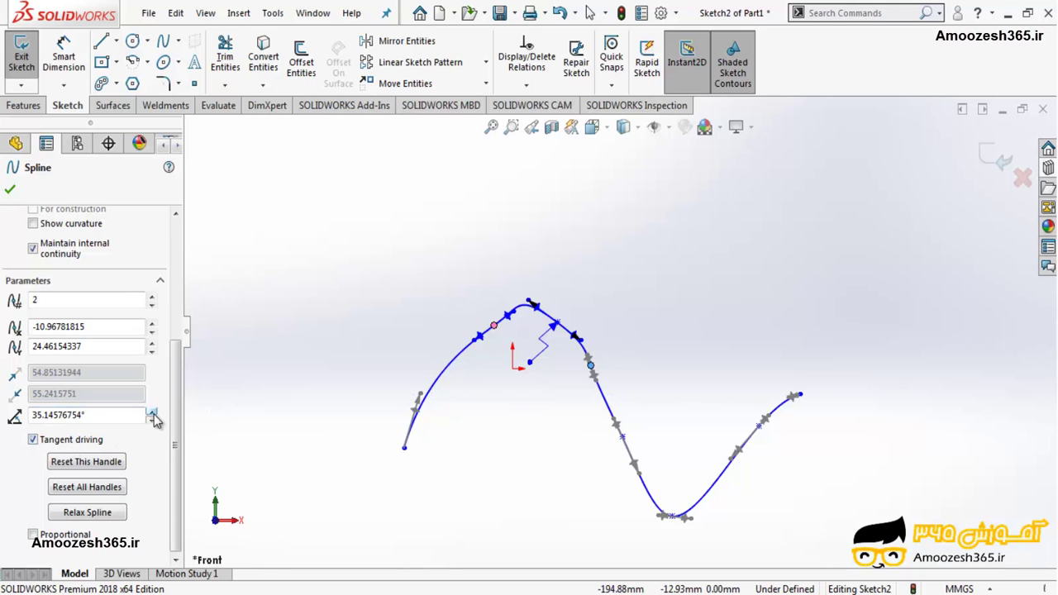
click(152, 412)
click(152, 412)
click(152, 413)
click(152, 413)
click(152, 412)
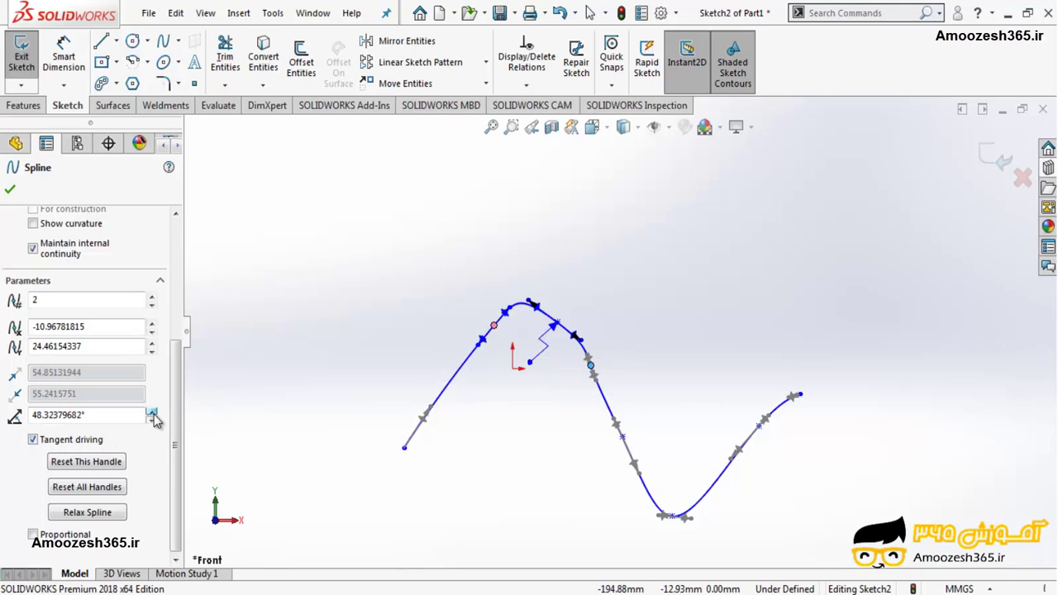
click(152, 412)
click(152, 412)
click(152, 413)
click(153, 413)
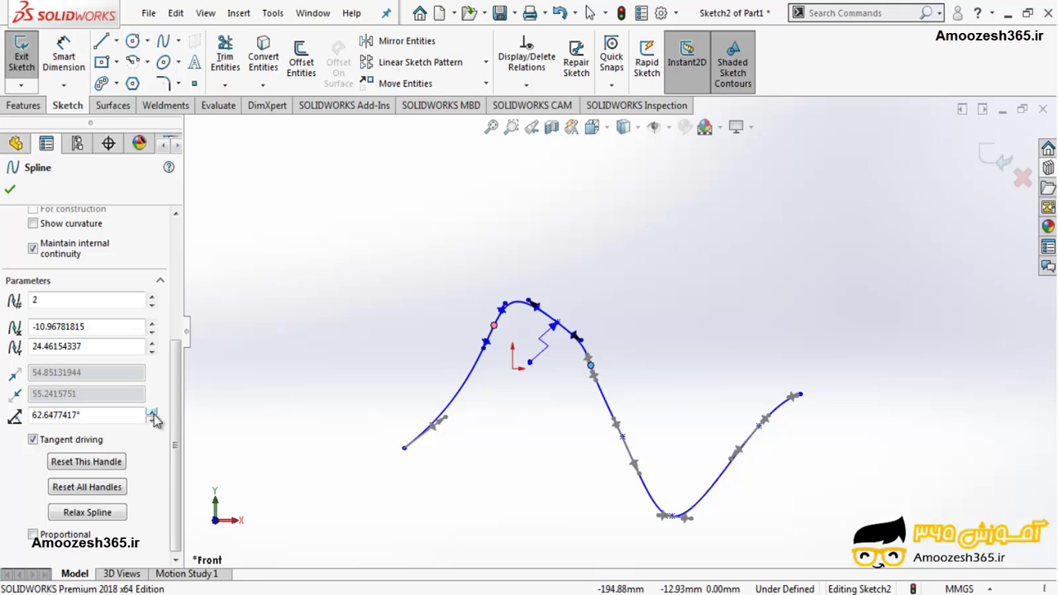
Step through to spline point 4 and accept the spline edits.
click(153, 297)
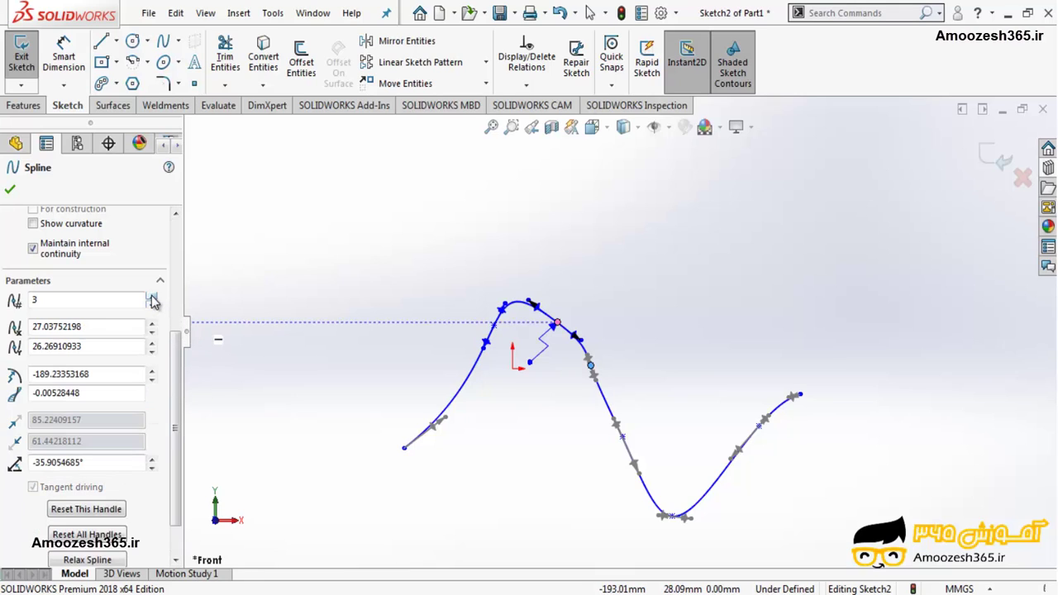
click(152, 297)
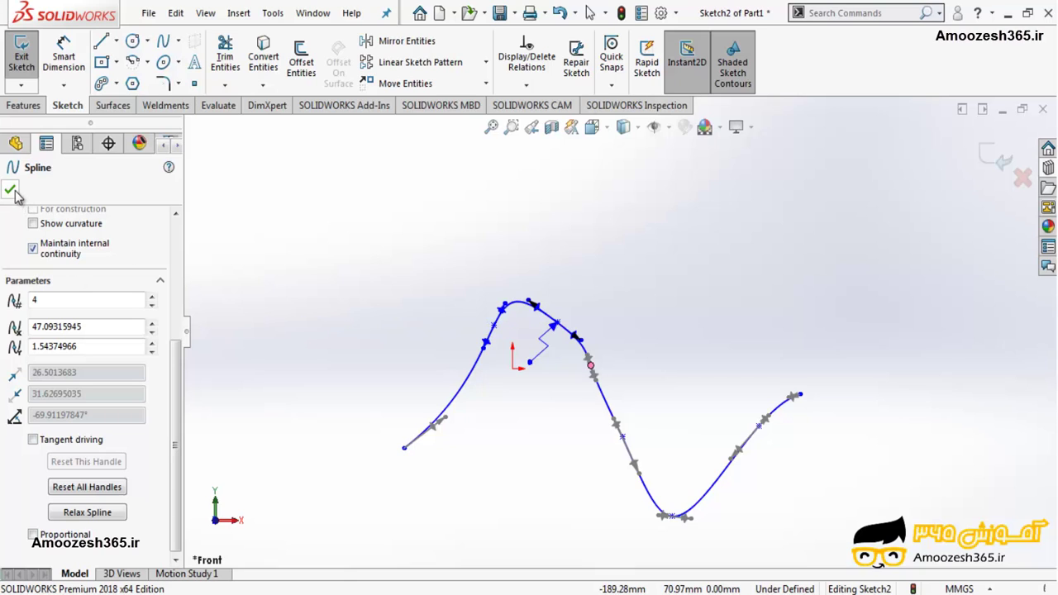
click(11, 189)
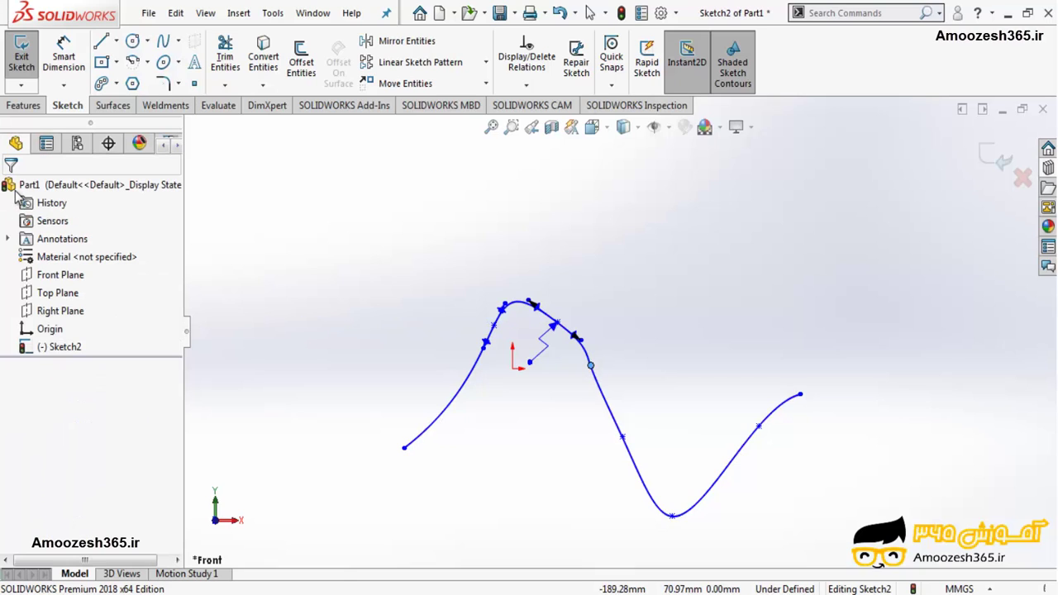
Bring up Simplify Spline for Spline2, previewing the curve at 0.75mm tolerance.
click(583, 396)
right_click(599, 383)
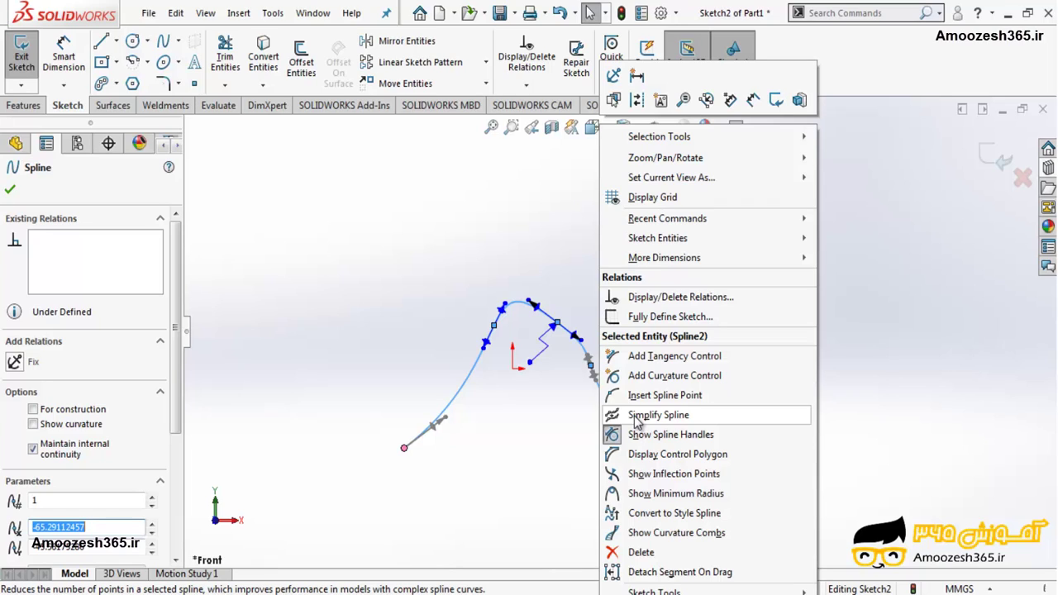
click(636, 418)
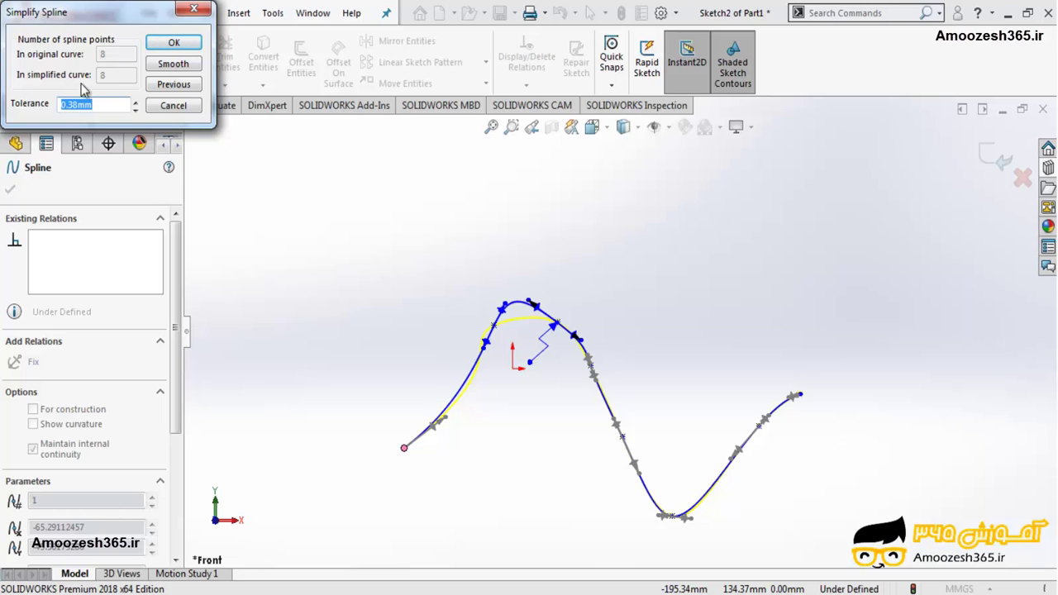
Settle the simplification tolerance at 6.02mm past the bad-geometry warning, then close without simplifying.
click(136, 101)
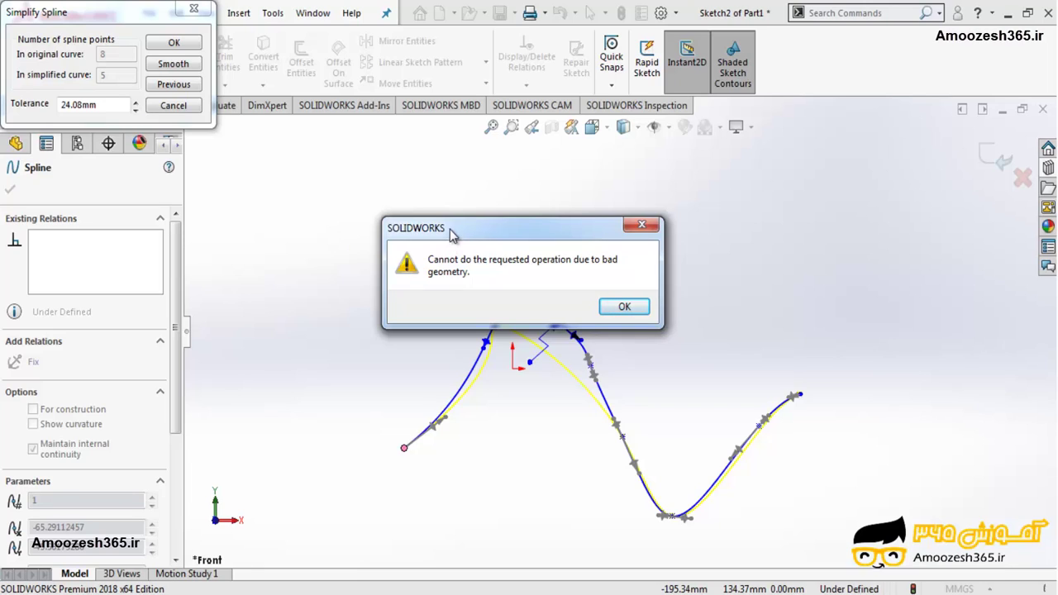
click(624, 307)
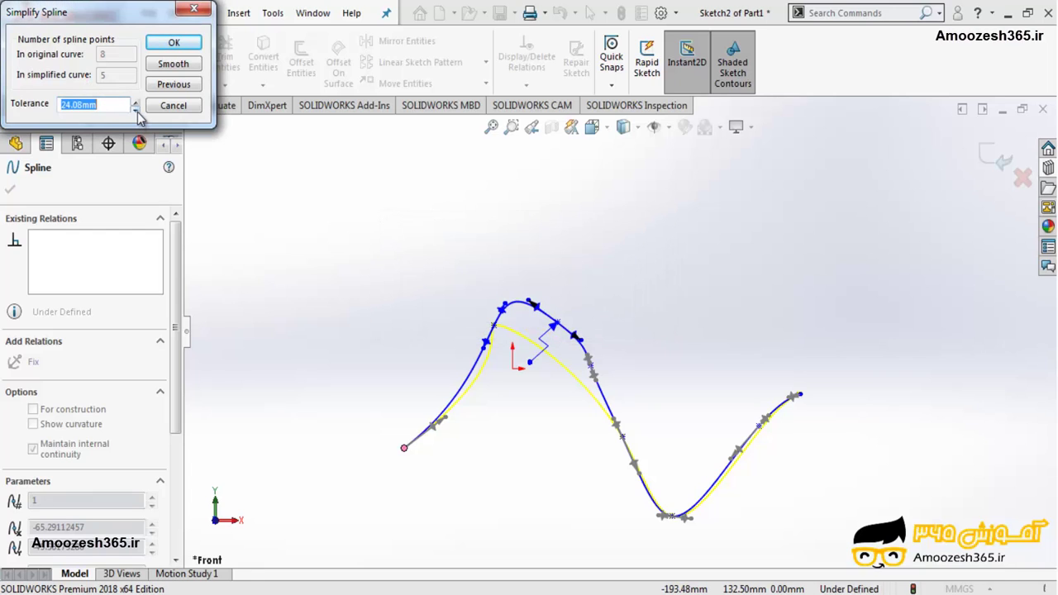
click(135, 110)
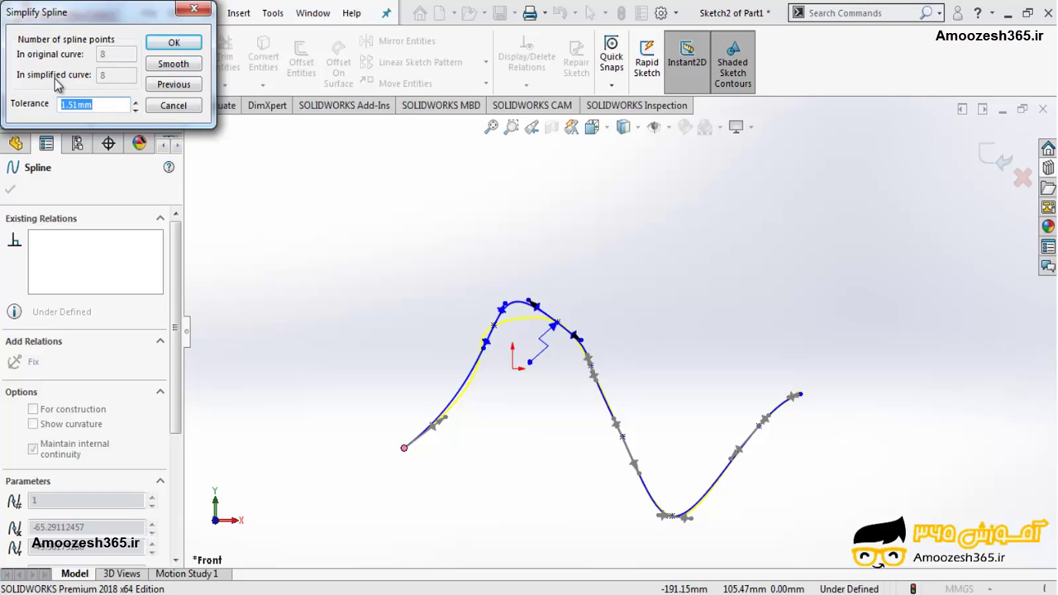
click(136, 104)
click(192, 10)
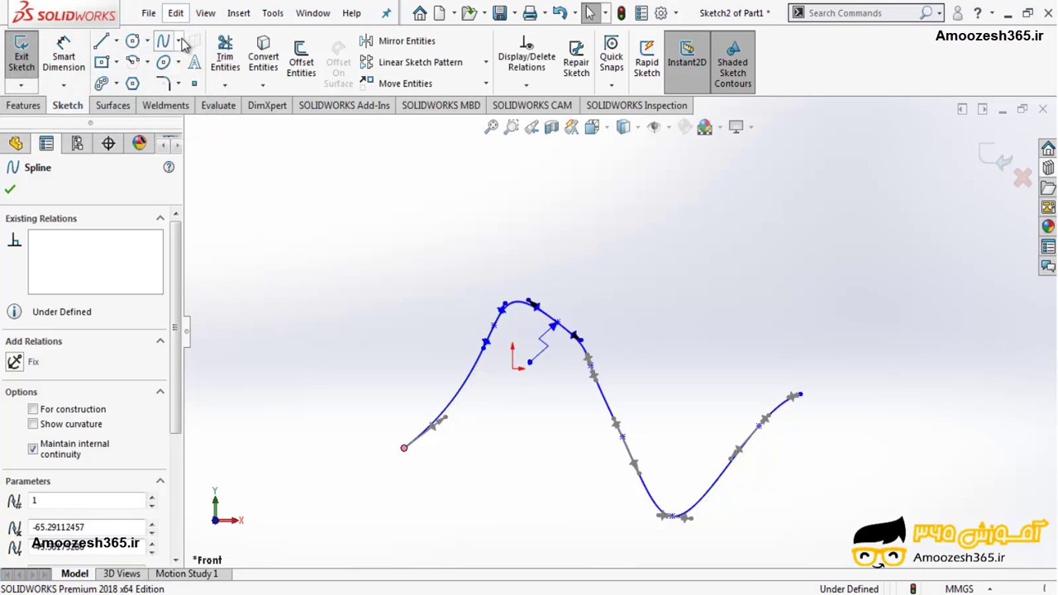
click(383, 281)
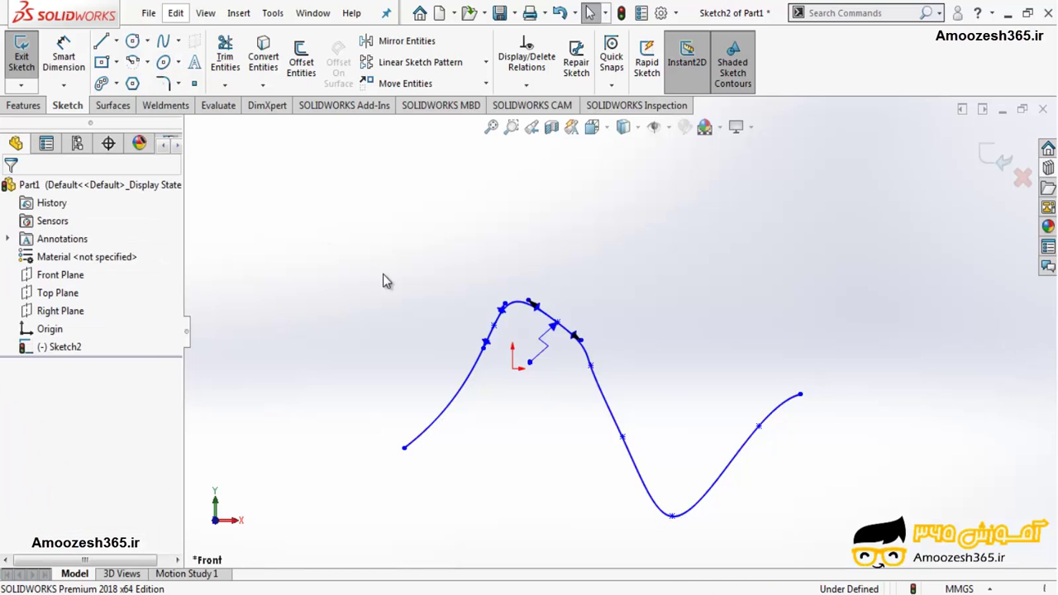
click(608, 406)
right_click(597, 413)
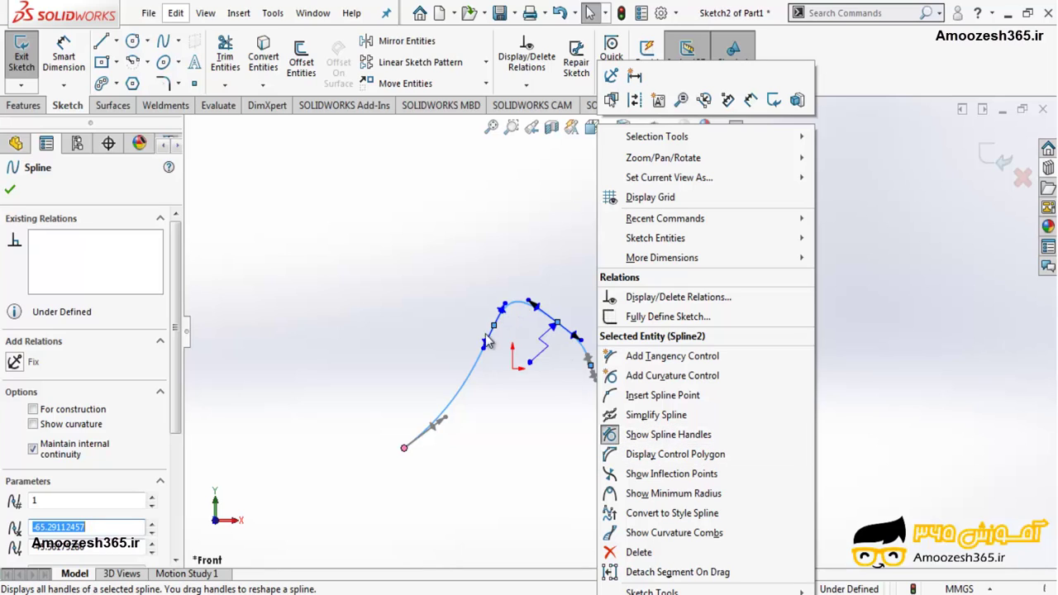
click(621, 430)
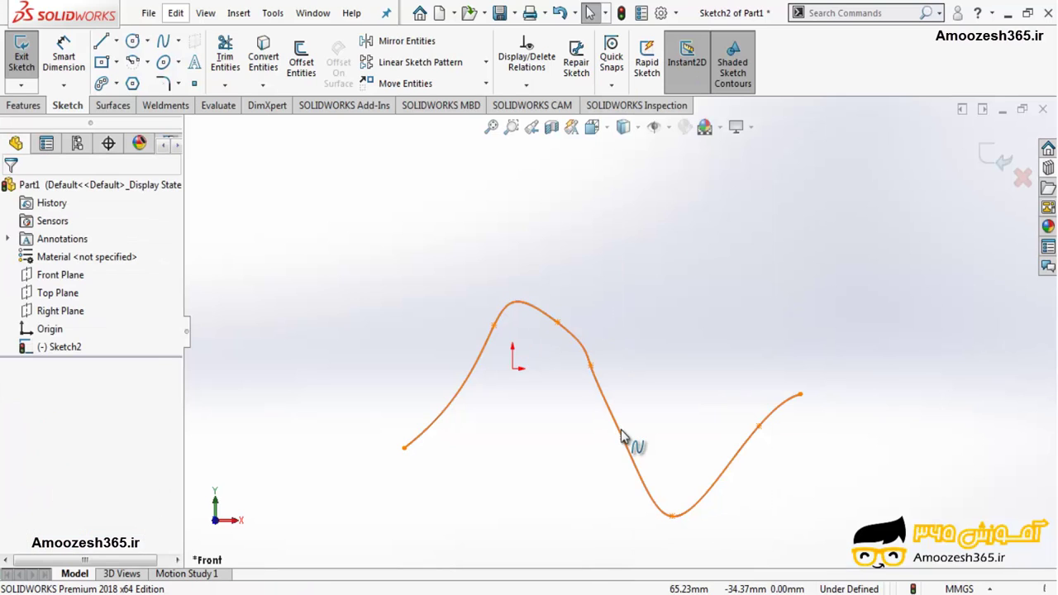
right_click(601, 387)
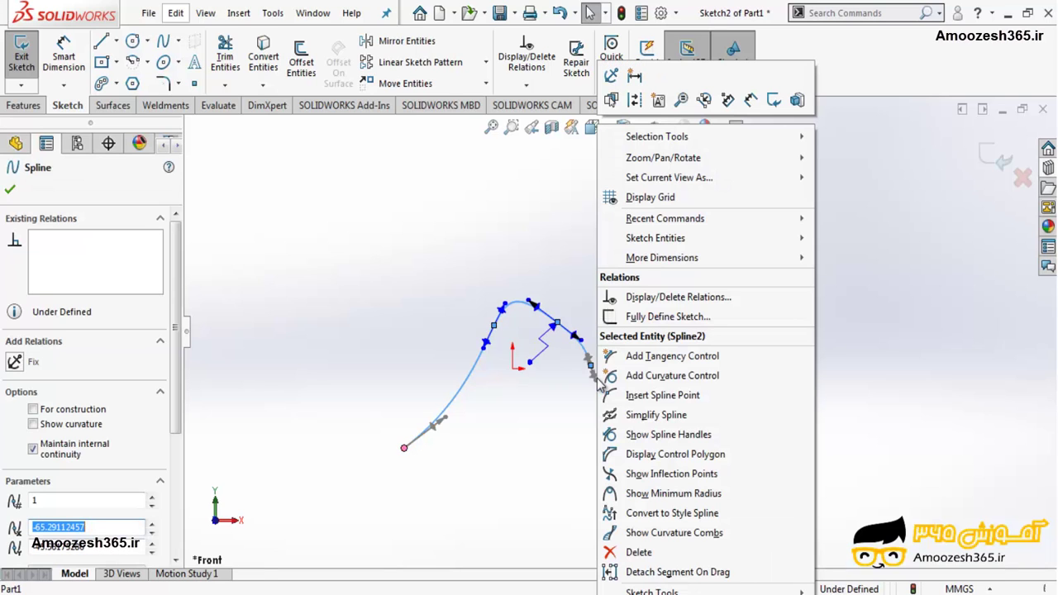
click(656, 441)
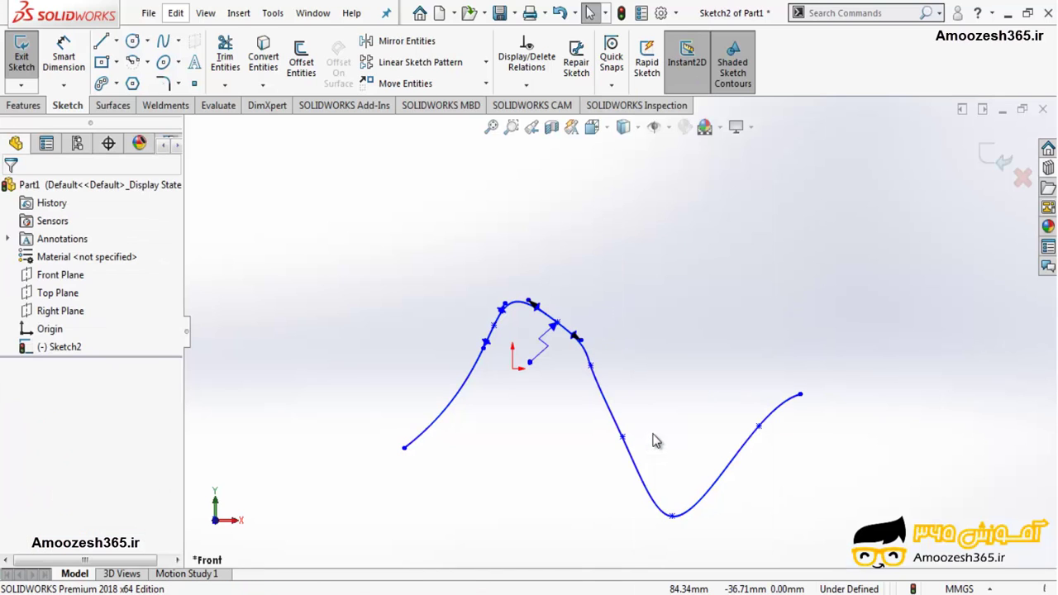
Drag control polygon vertices to steepen the spline's left rise, then hide the polygon again.
right_click(604, 409)
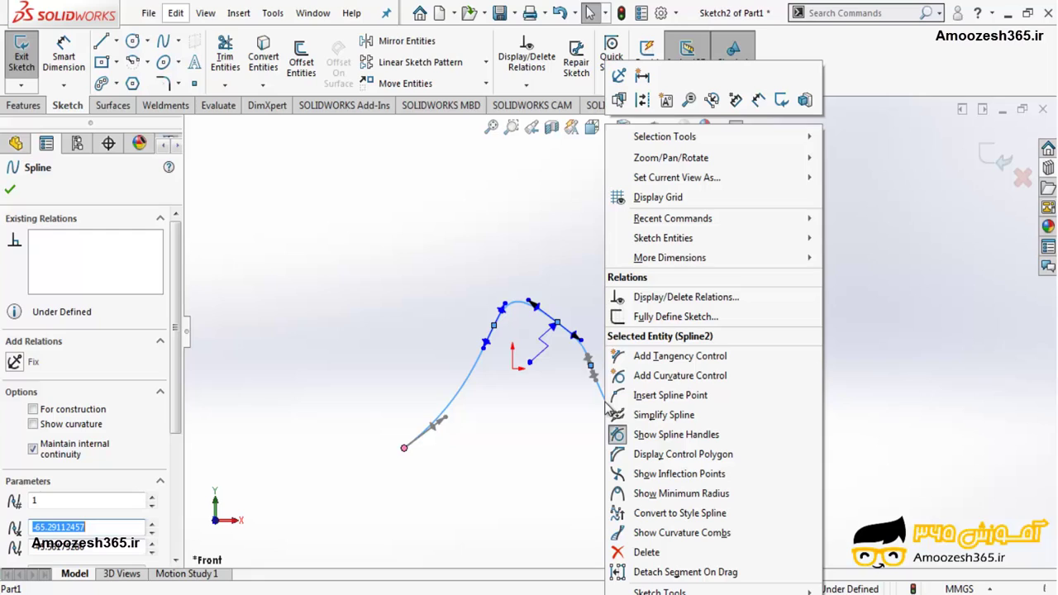
click(649, 457)
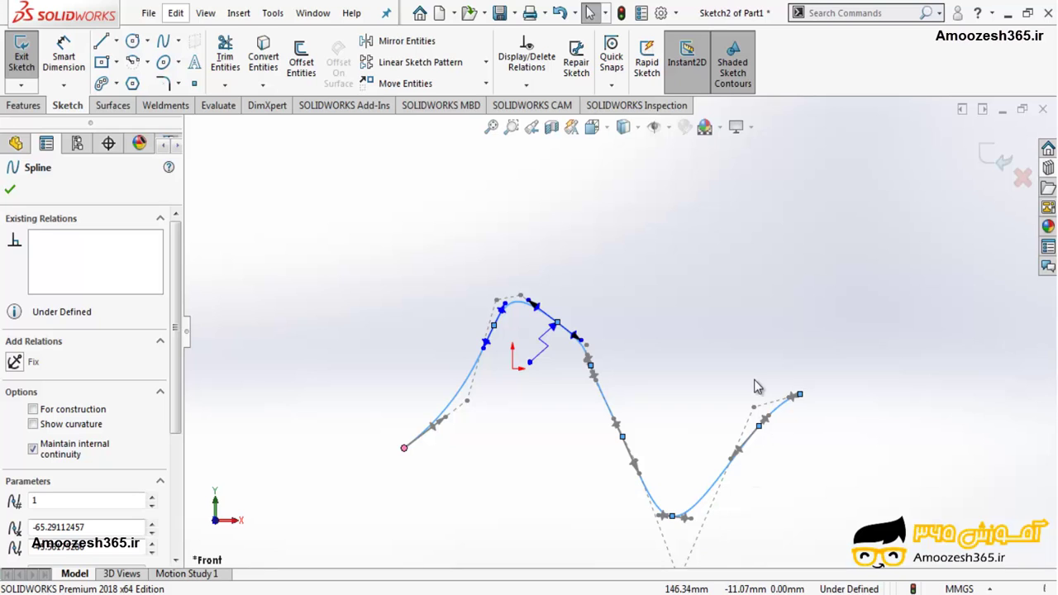
click(757, 411)
mouse_move(757, 411)
mouse_down()
mouse_move(689, 374)
mouse_move(770, 341)
mouse_move(720, 347)
mouse_move(741, 402)
mouse_up()
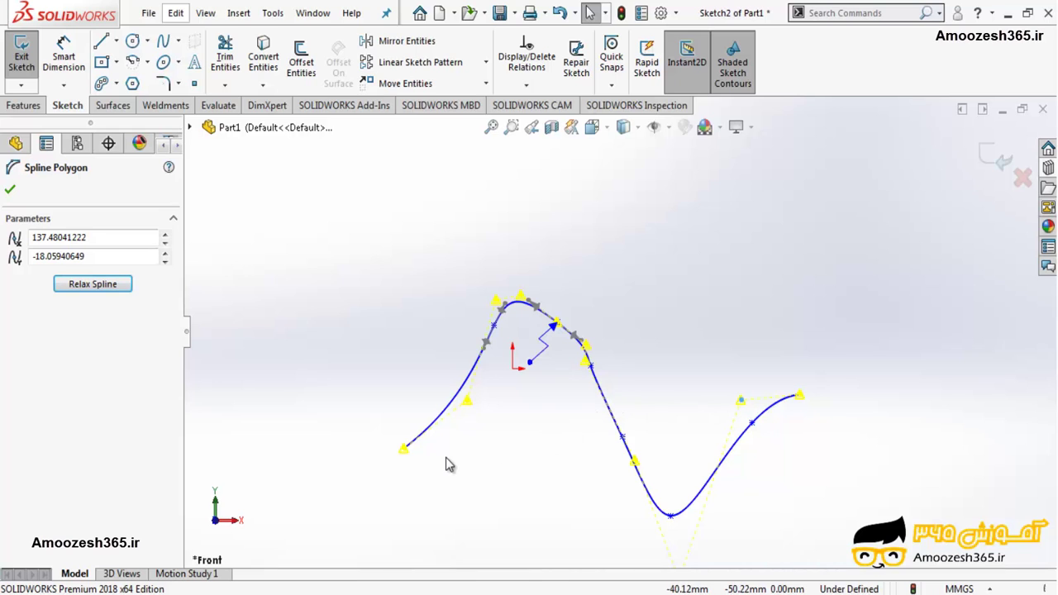
mouse_move(468, 404)
mouse_down()
mouse_move(532, 453)
mouse_move(519, 460)
mouse_move(497, 433)
mouse_move(506, 405)
mouse_up()
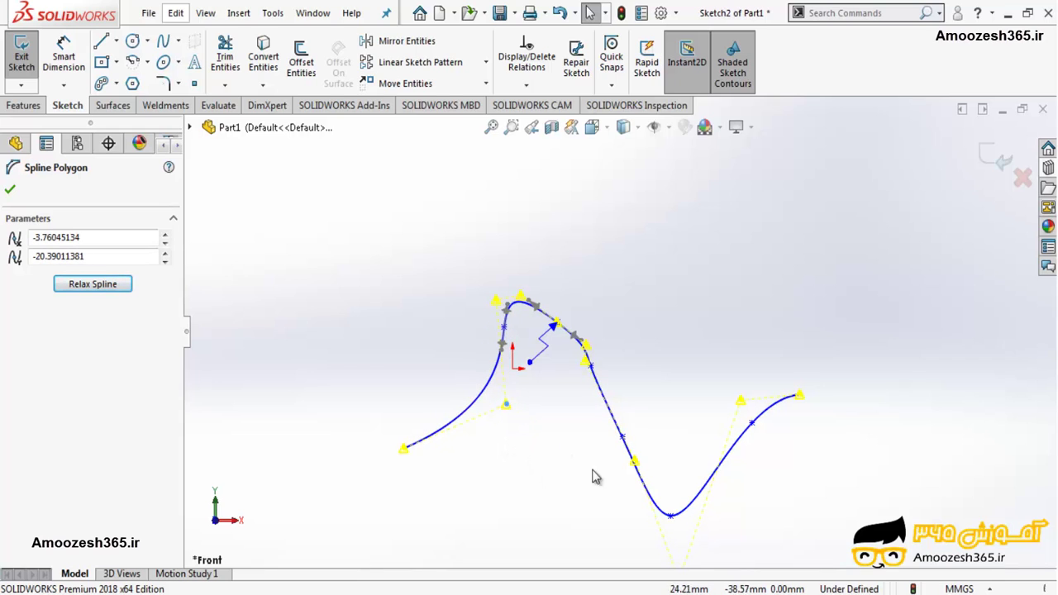
click(572, 478)
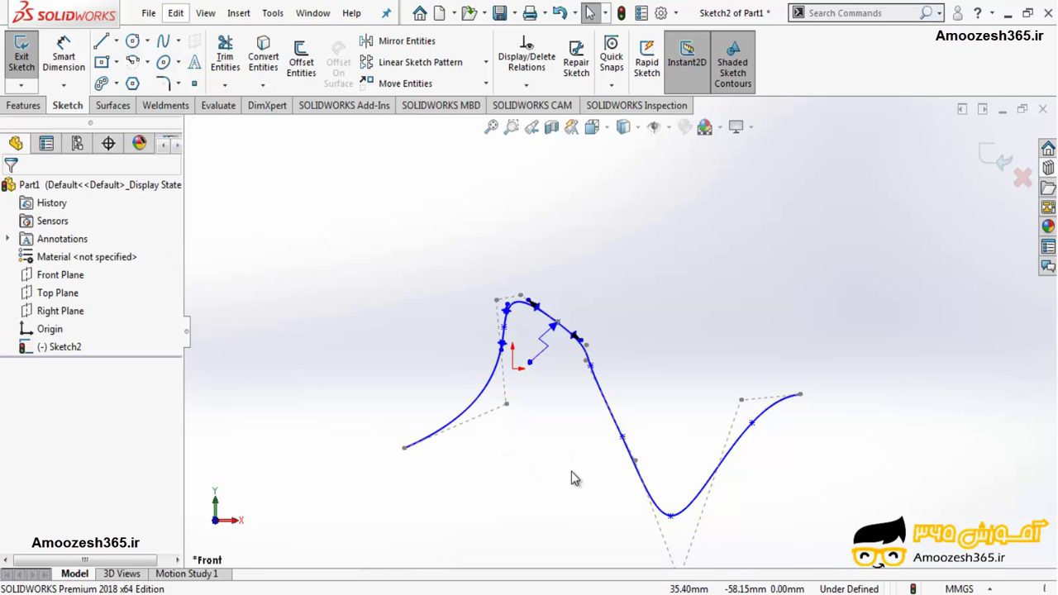
right_click(606, 408)
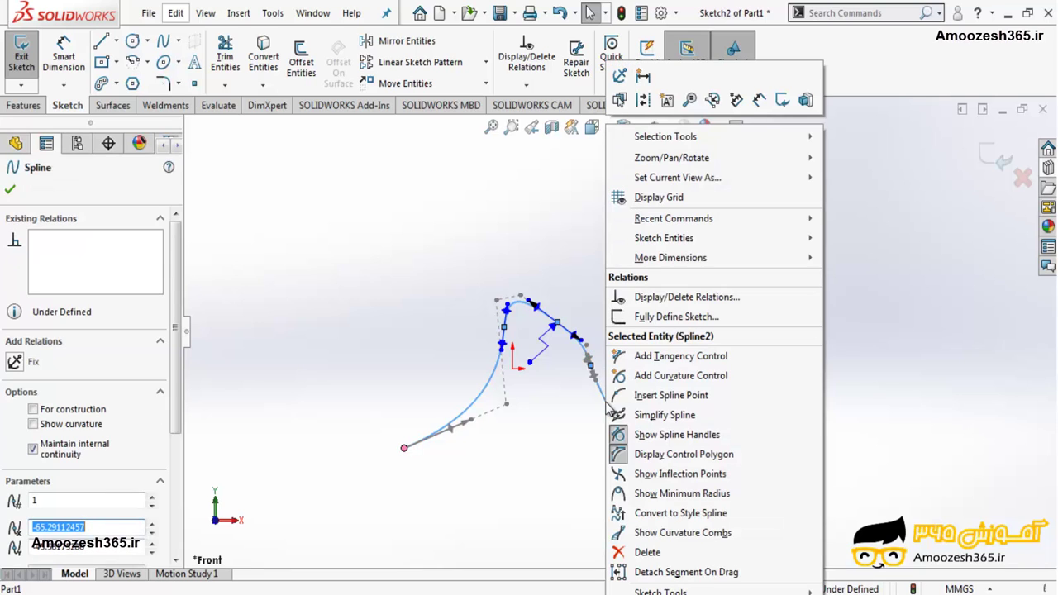
click(639, 454)
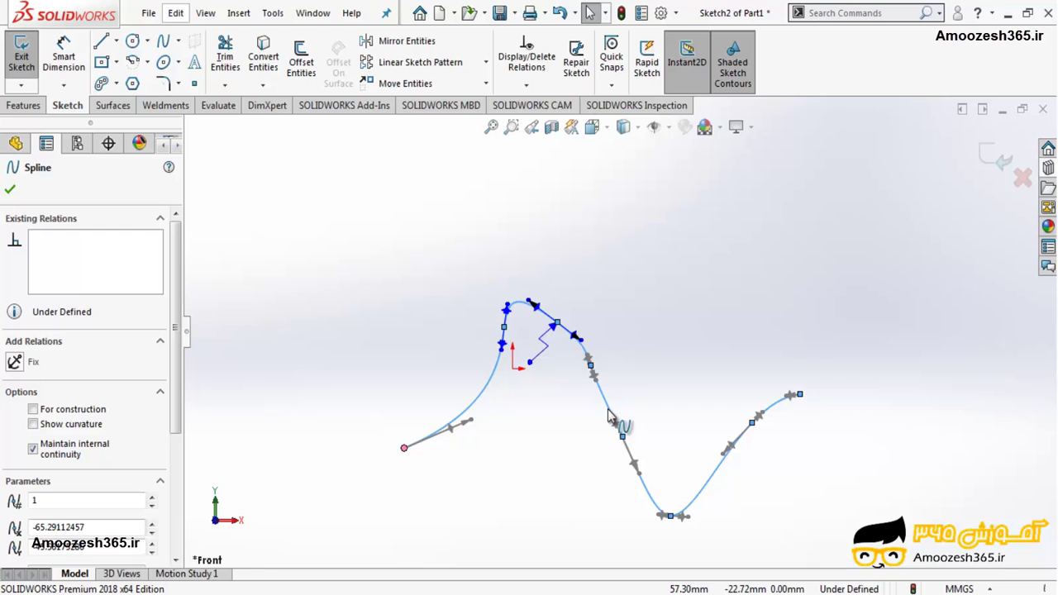
Turn on Show Inflection Points for Spline2.
right_click(609, 414)
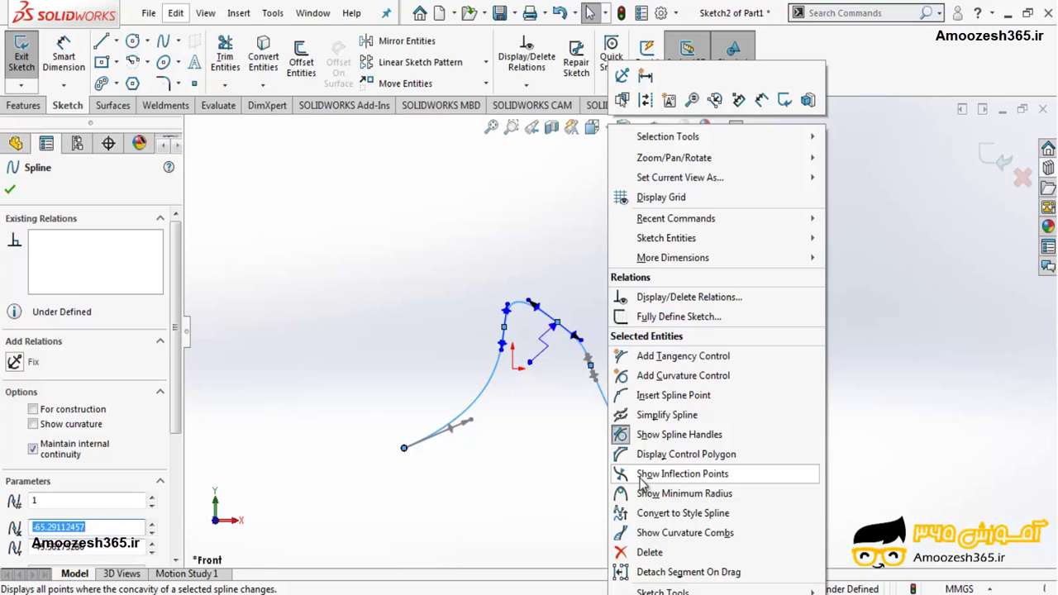
click(642, 478)
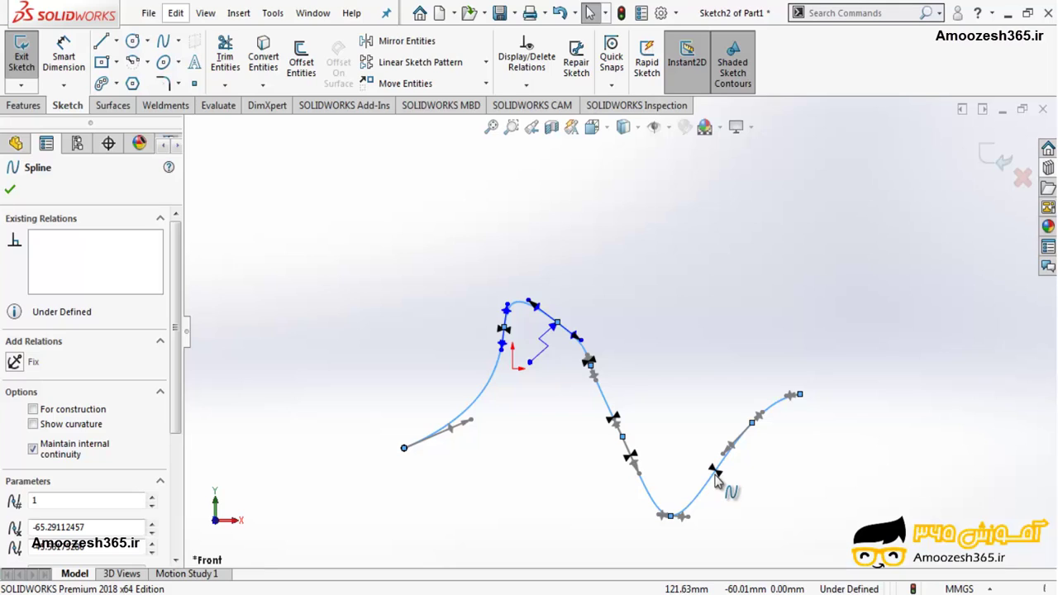
right_click(604, 398)
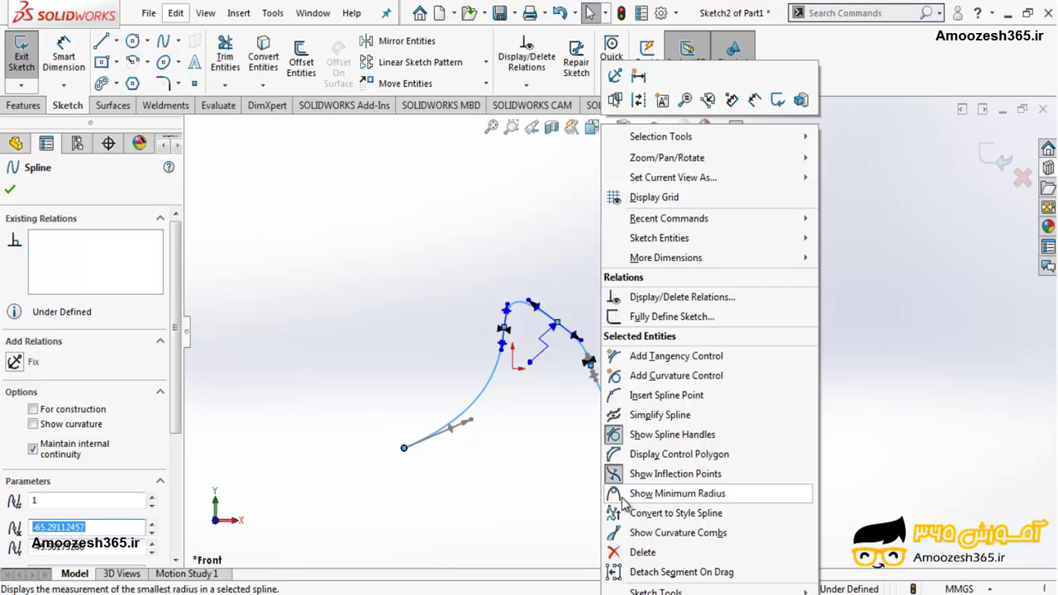
Show the spline's minimum radius and zoom to the R5.85 label at the peak.
click(622, 503)
scroll(536, 329, down, 2)
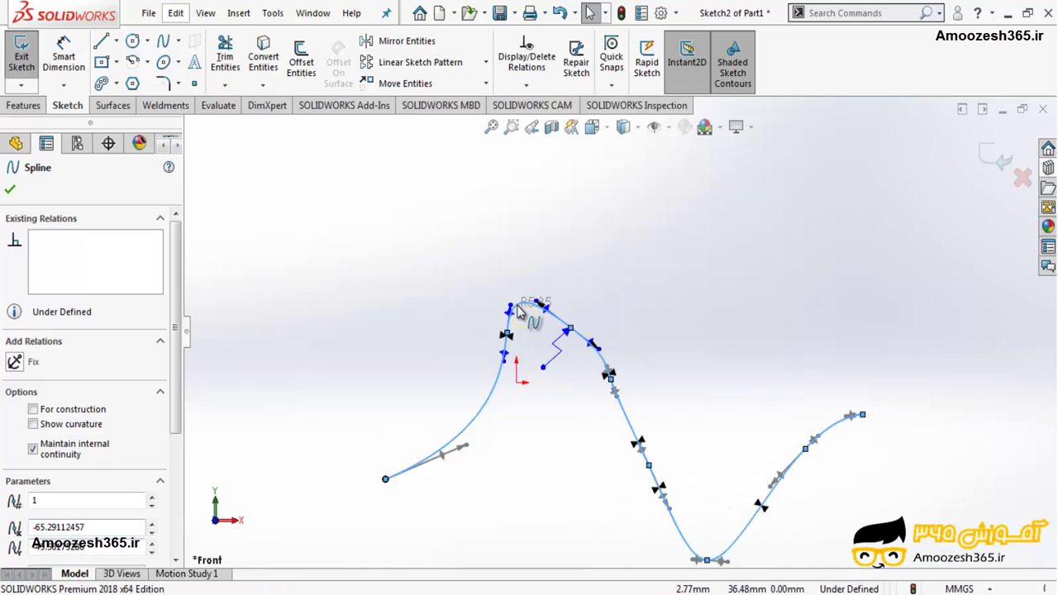
scroll(536, 328, down, 2)
scroll(536, 328, down, 1)
scroll(556, 340, down, 1)
scroll(558, 345, down, 1)
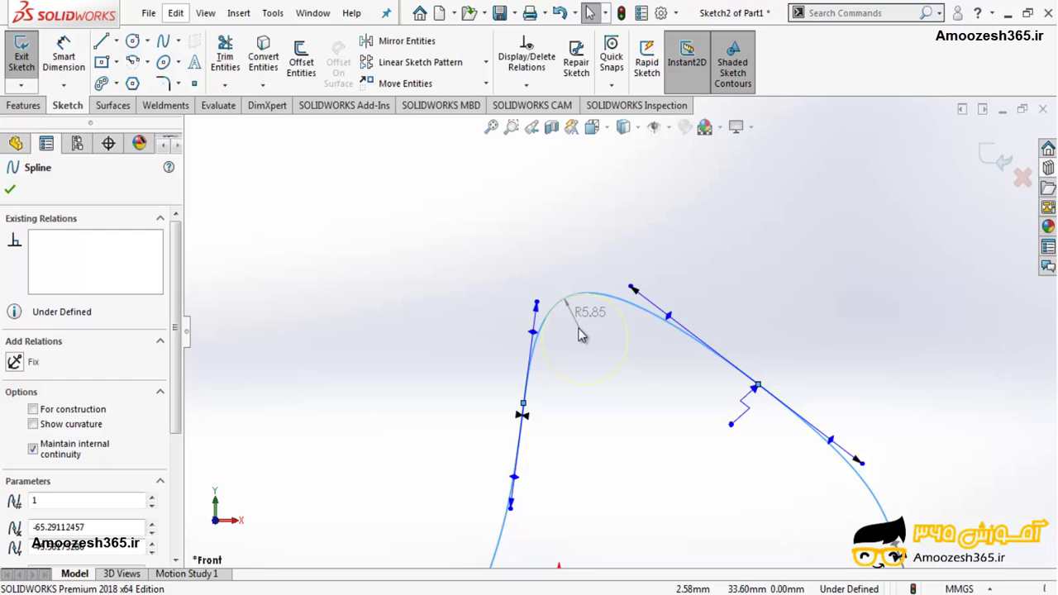
scroll(580, 333, up, 2)
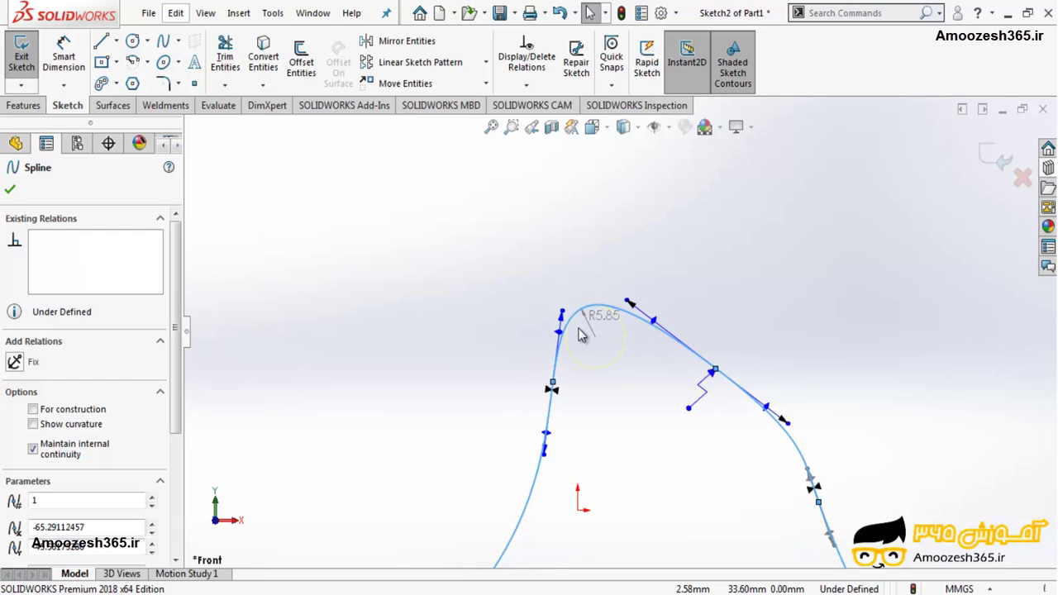
scroll(583, 333, up, 2)
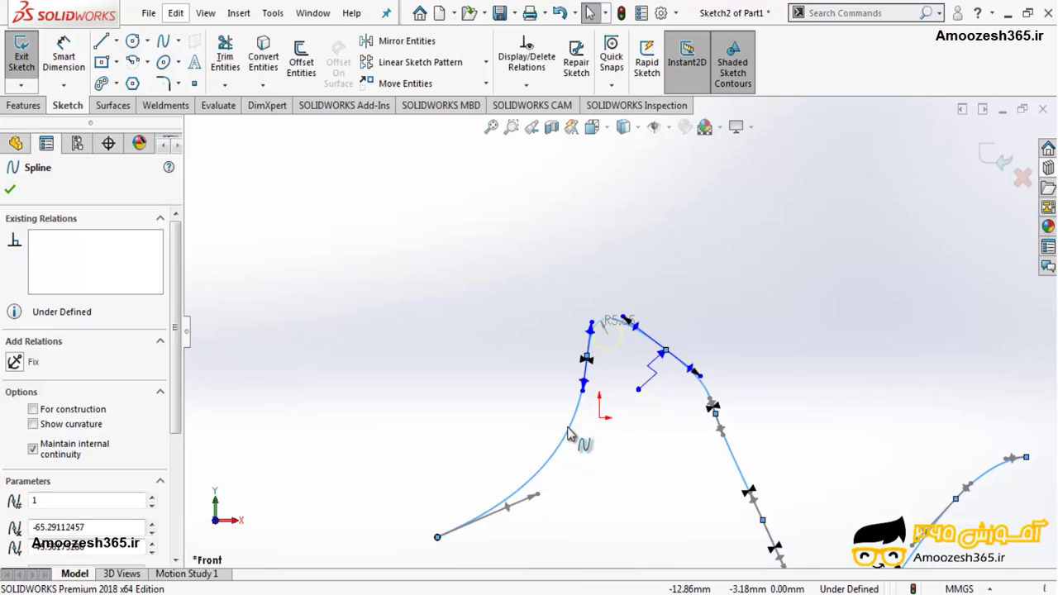
Display curvature combs on Spline2 and adjust the comb scale from 45 to 47.
right_click(567, 433)
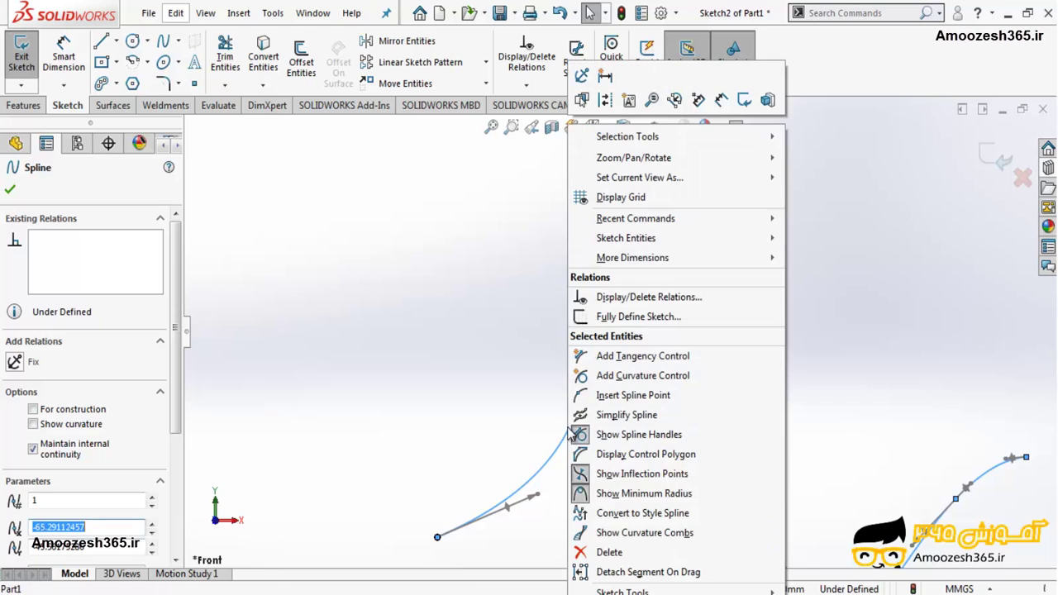
click(601, 536)
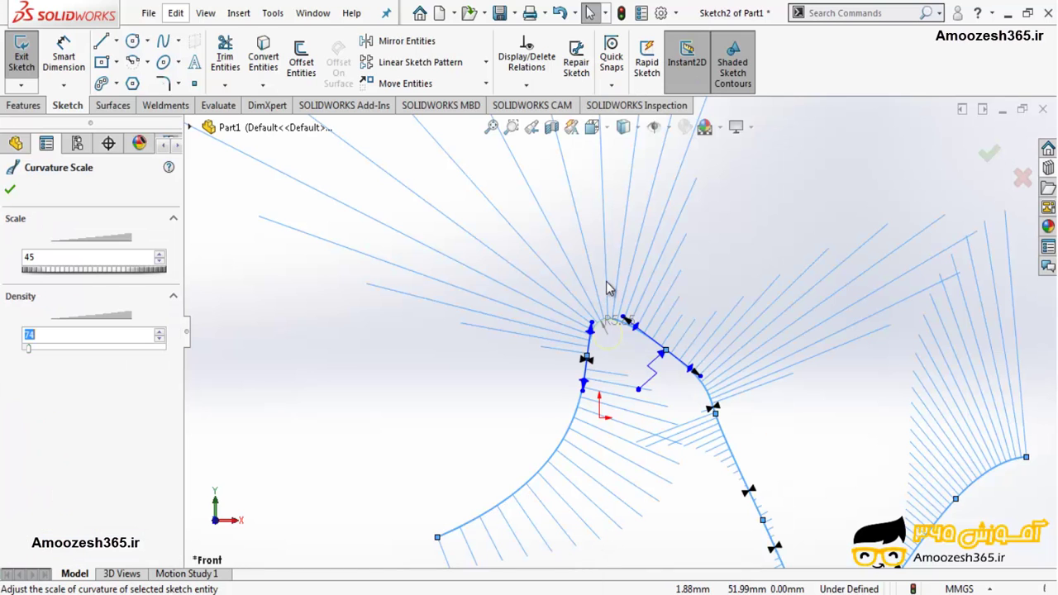
scroll(720, 333, down, 1)
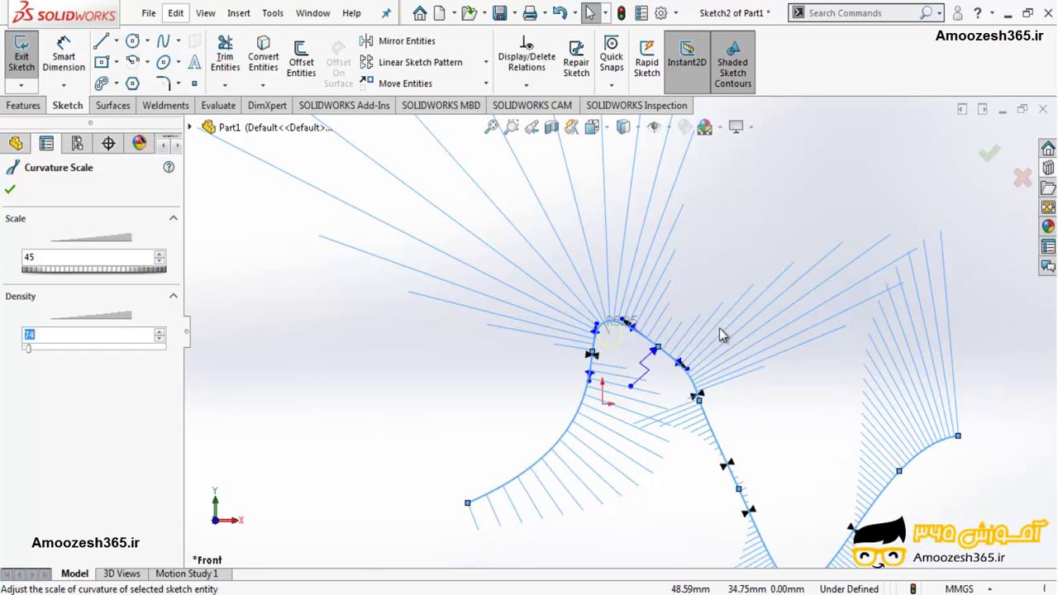
scroll(720, 334, down, 1)
scroll(597, 300, down, 1)
scroll(653, 339, down, 1)
scroll(686, 376, down, 1)
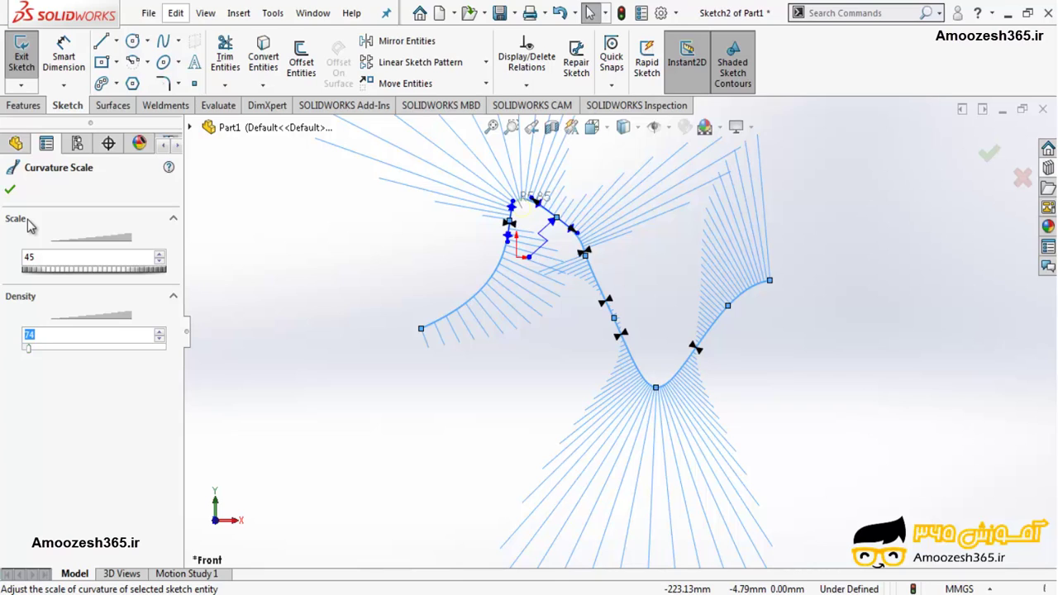
click(159, 254)
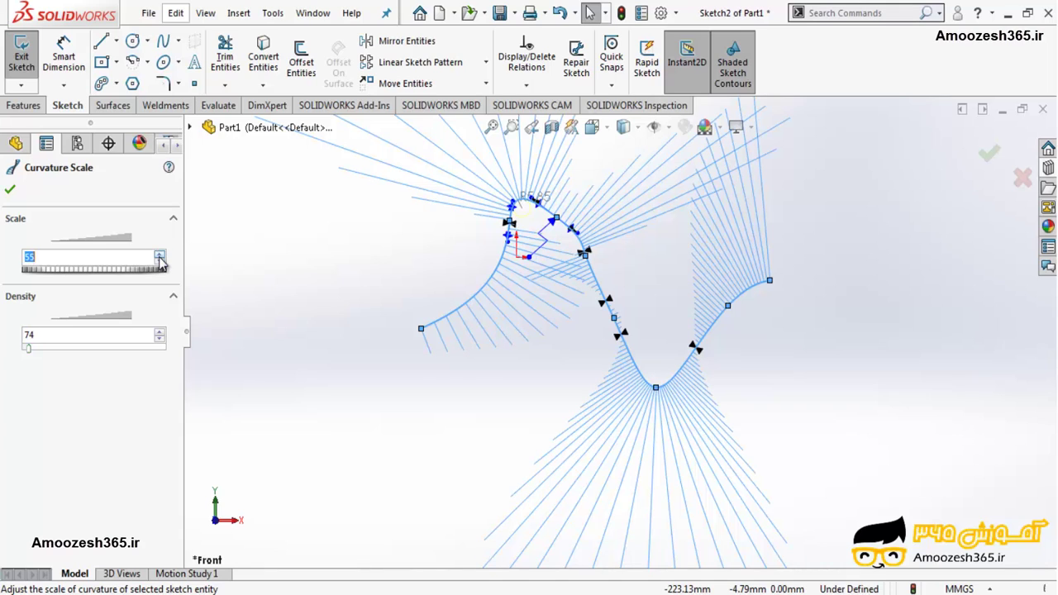
click(160, 261)
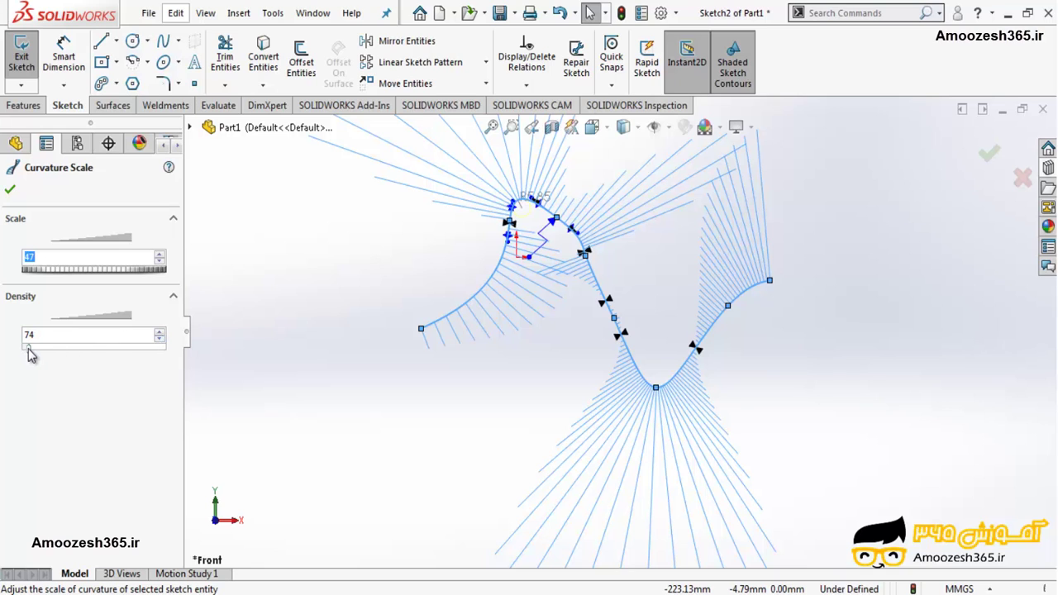
Raise the curvature comb density to 480 and confirm the Curvature Scale settings.
drag(29, 354, 89, 357)
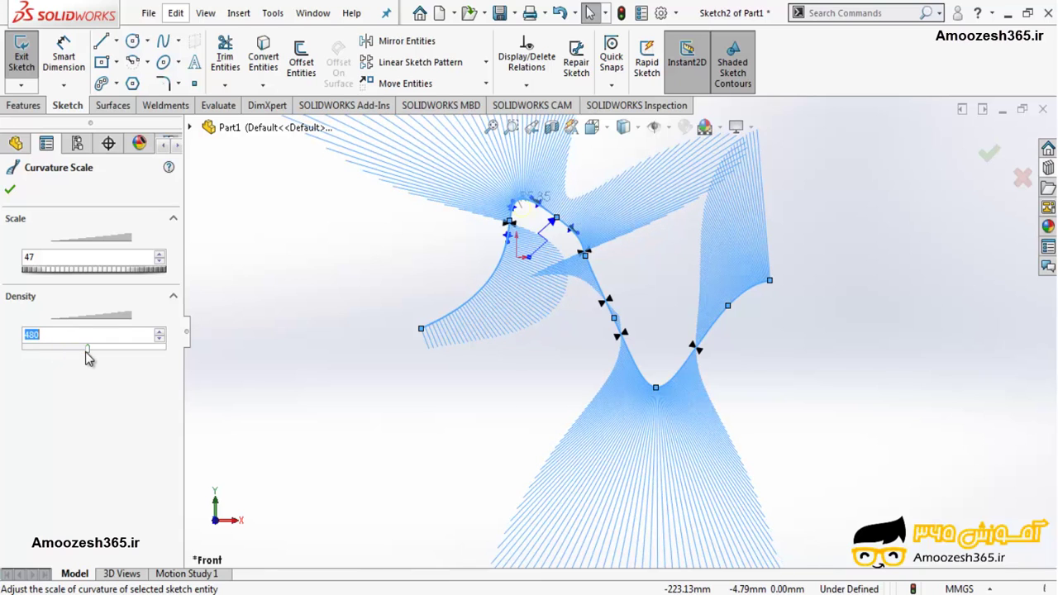
click(10, 191)
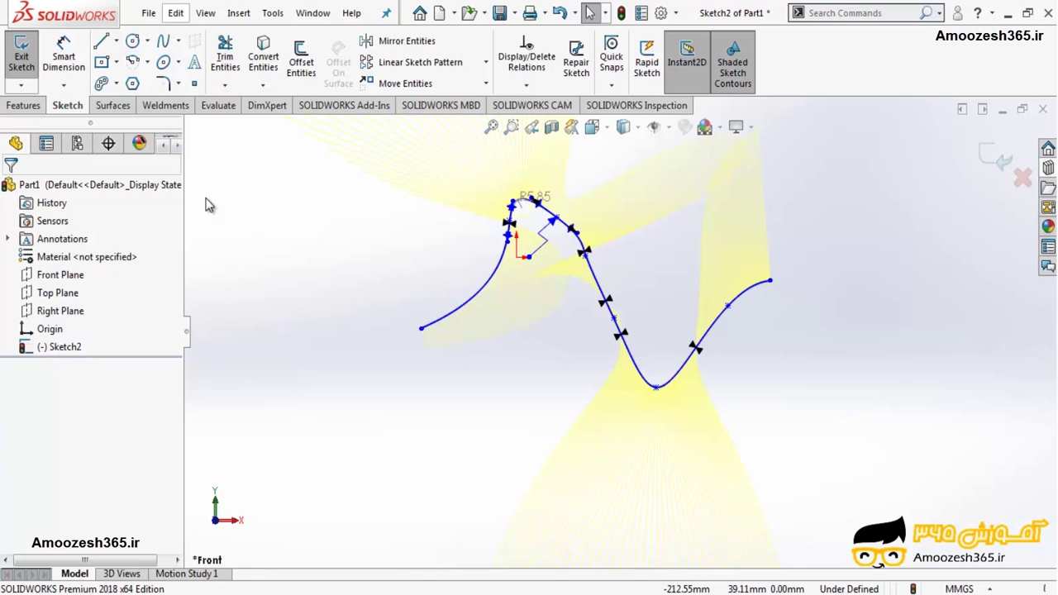
right_click(460, 318)
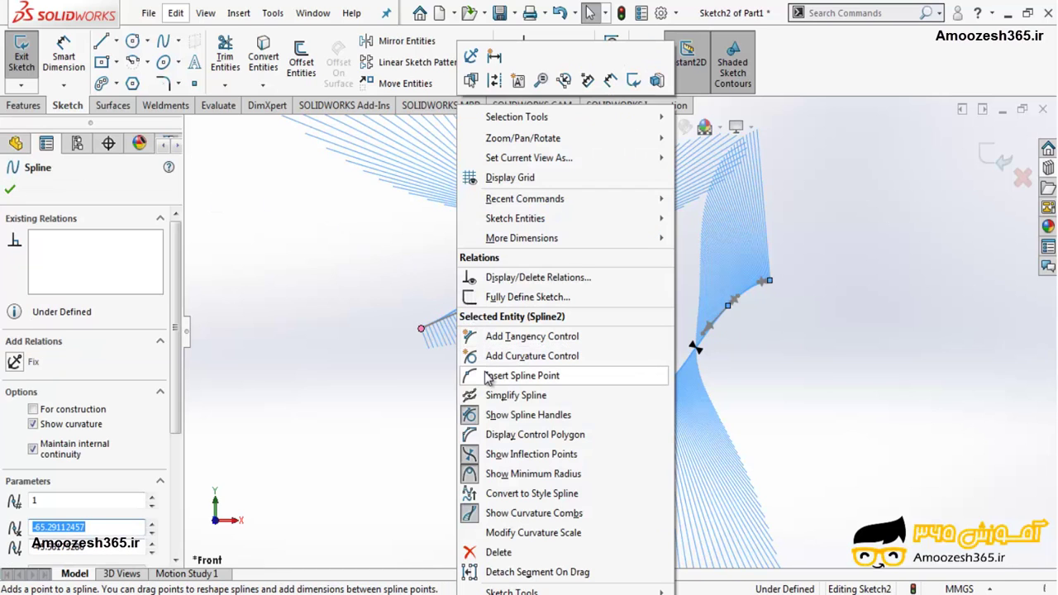